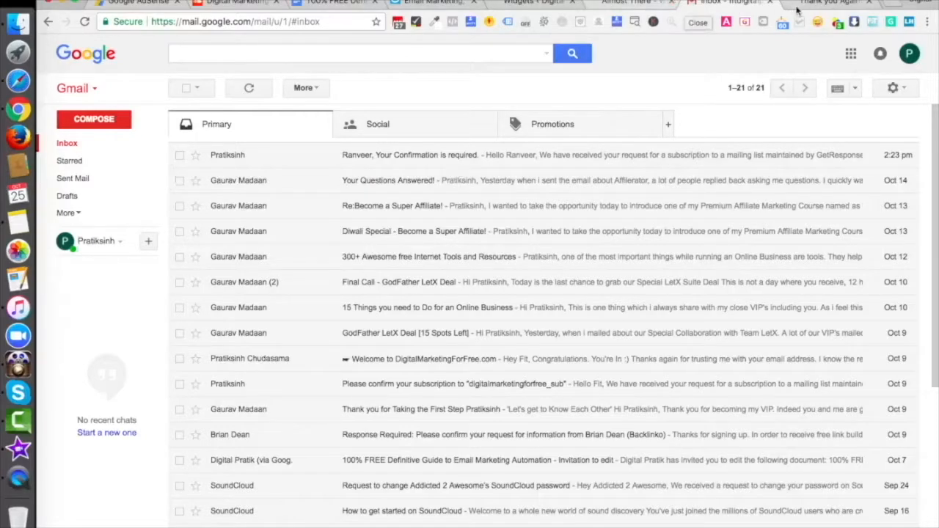
# Close the leftover thank-you page and delete the sidebar text widget containing the GetResponse web form script in WordPress.
pyautogui.click(864, 4)
pyautogui.click(870, 2)
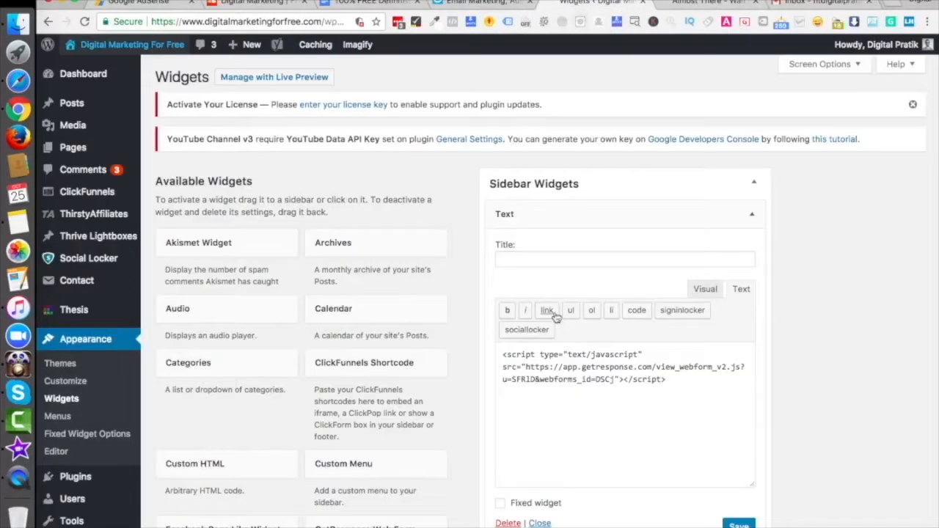
pyautogui.click(590, 3)
pyautogui.click(508, 523)
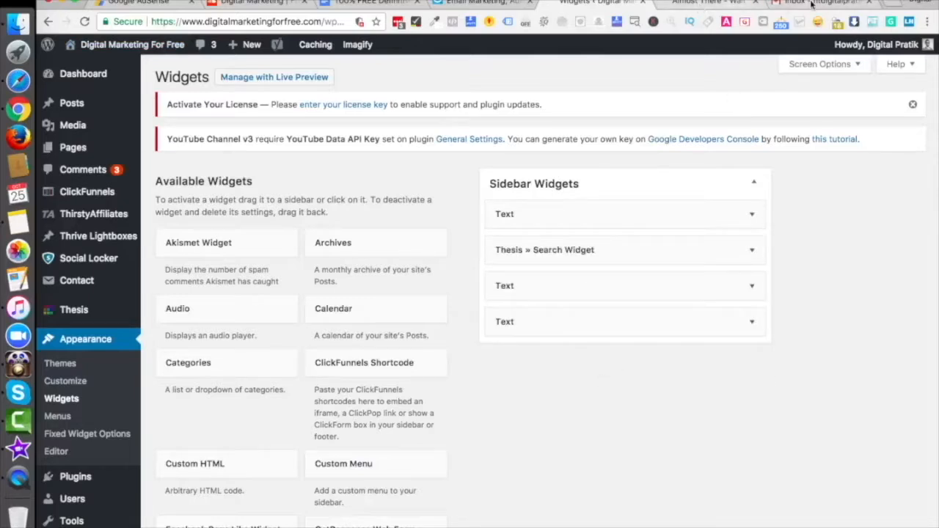
# Switch to GetResponse and open the autoresponder management page under email marketing.
pyautogui.click(481, 3)
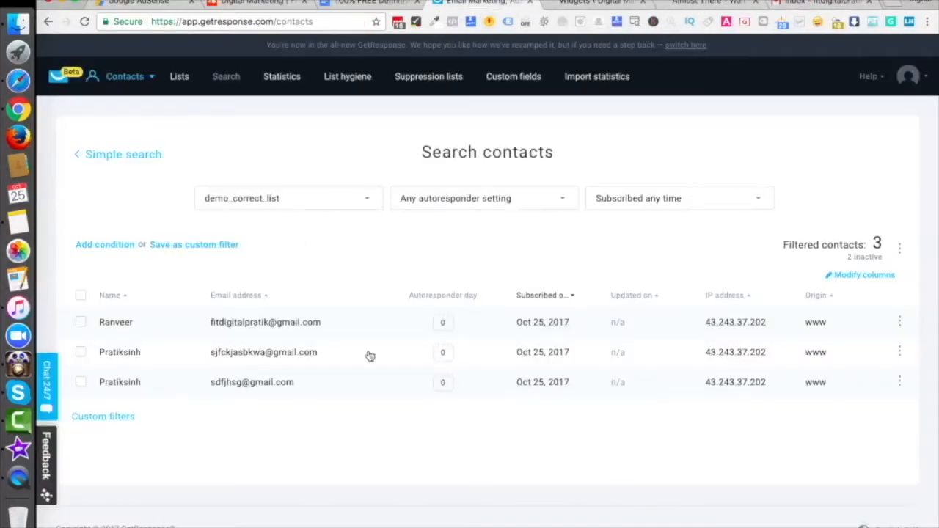
pyautogui.click(124, 77)
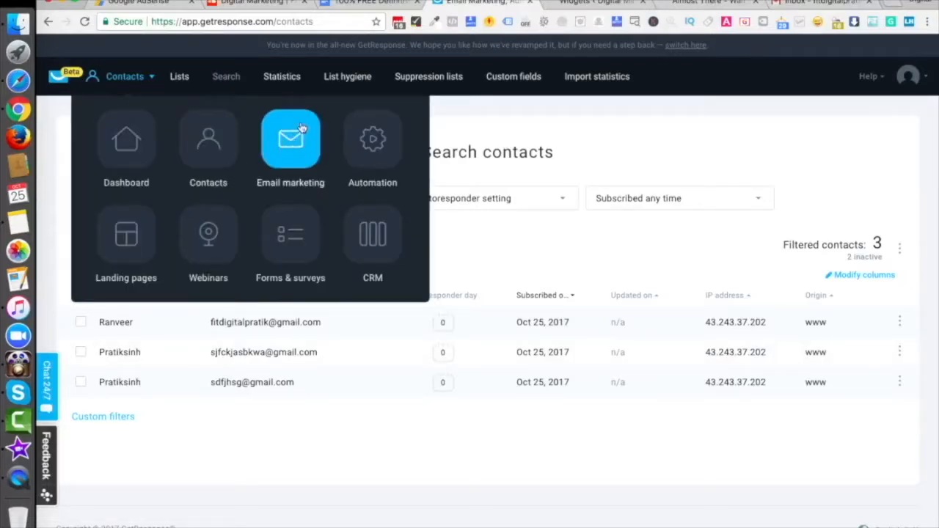
pyautogui.click(290, 155)
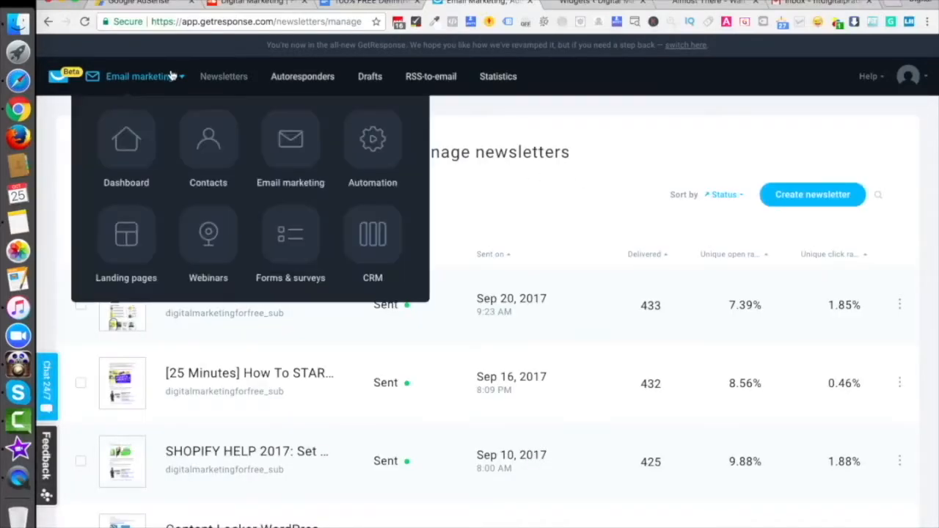
pyautogui.click(298, 82)
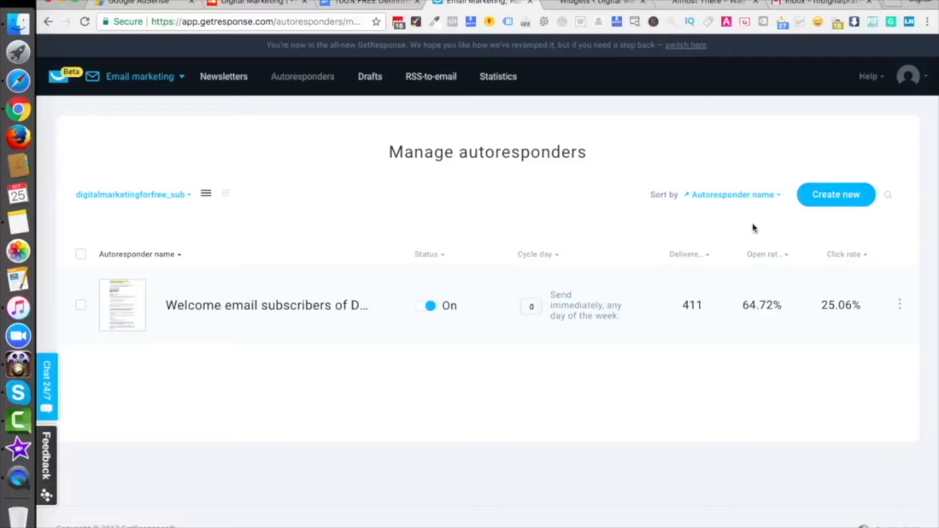
# Display the autoresponders as a day calendar and filter them to demo_correct_list only.
pyautogui.click(185, 197)
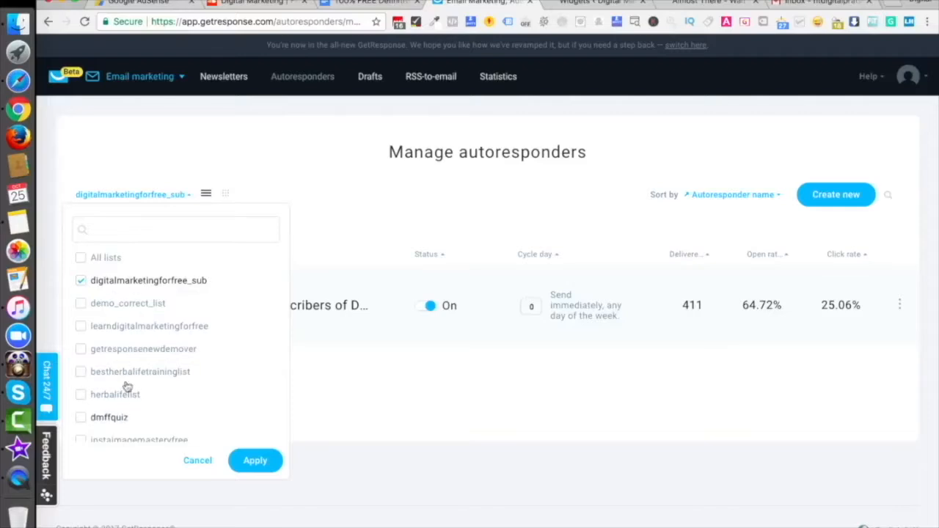
pyautogui.click(353, 161)
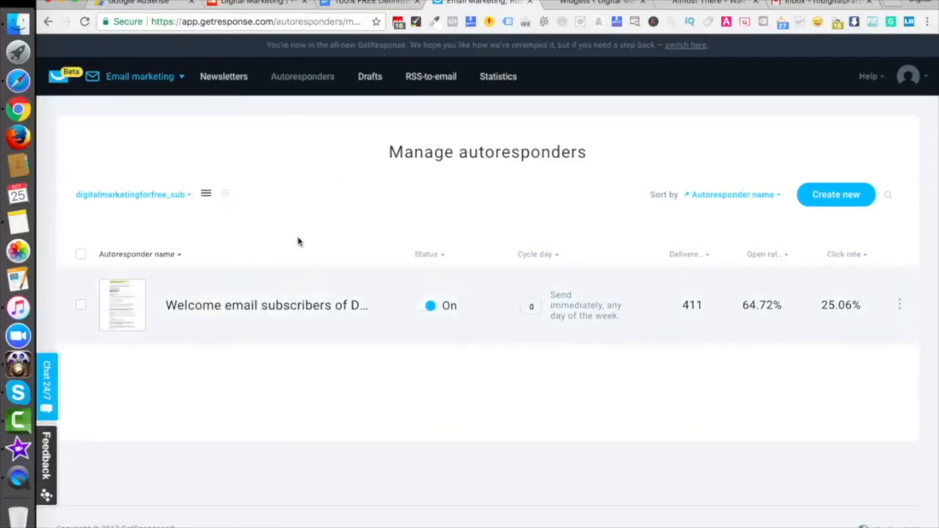
pyautogui.click(226, 193)
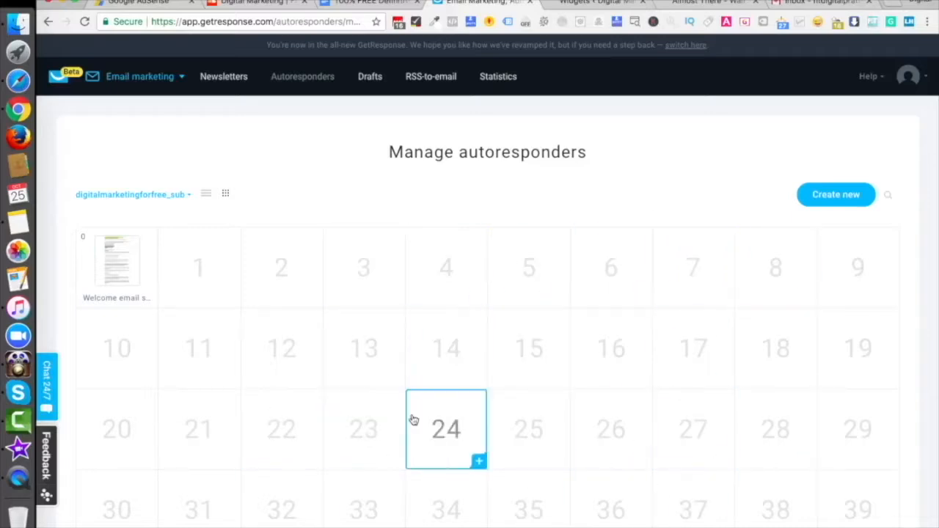
pyautogui.click(189, 196)
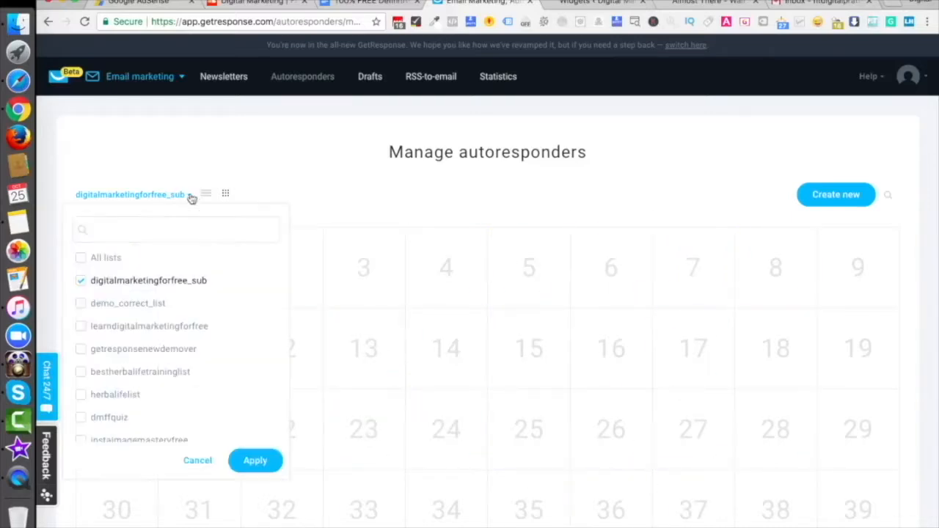
pyautogui.click(98, 284)
pyautogui.click(98, 304)
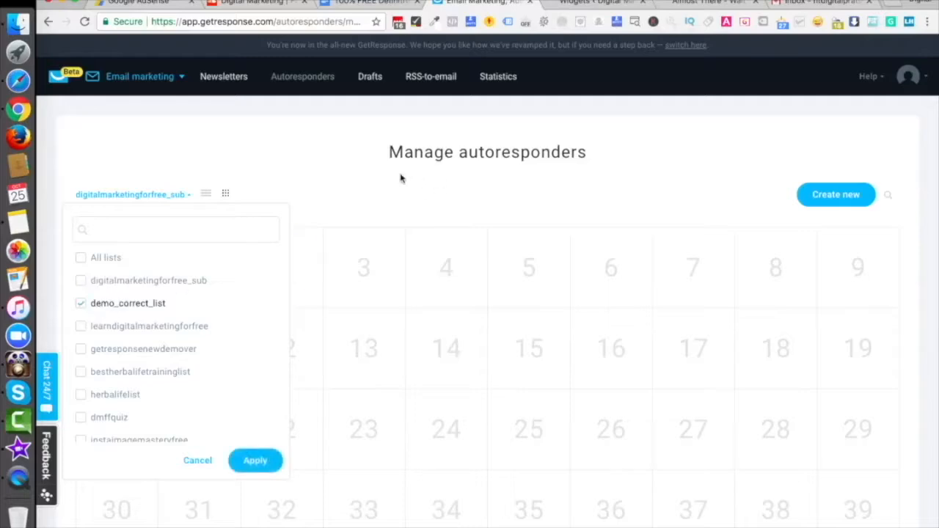
pyautogui.click(255, 459)
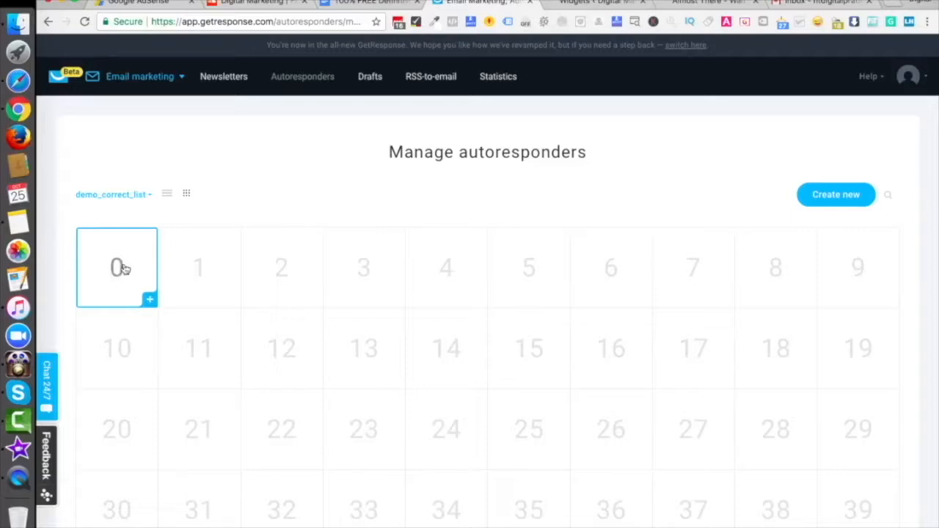
# Create a day 0 autoresponder named "Welcome email for demo list".
pyautogui.click(117, 272)
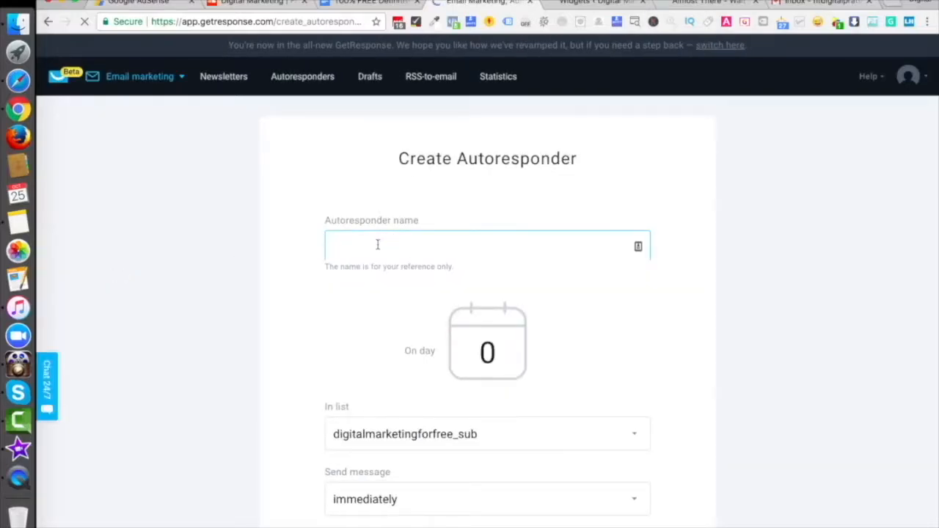
pyautogui.write('Welcome email for demo list')
pyautogui.scroll(-3, 656, 335)
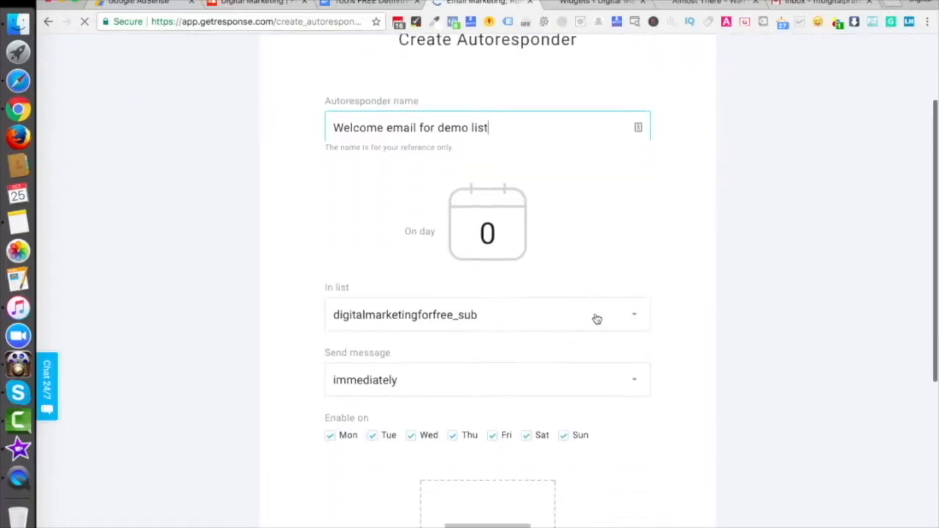
pyautogui.click(486, 233)
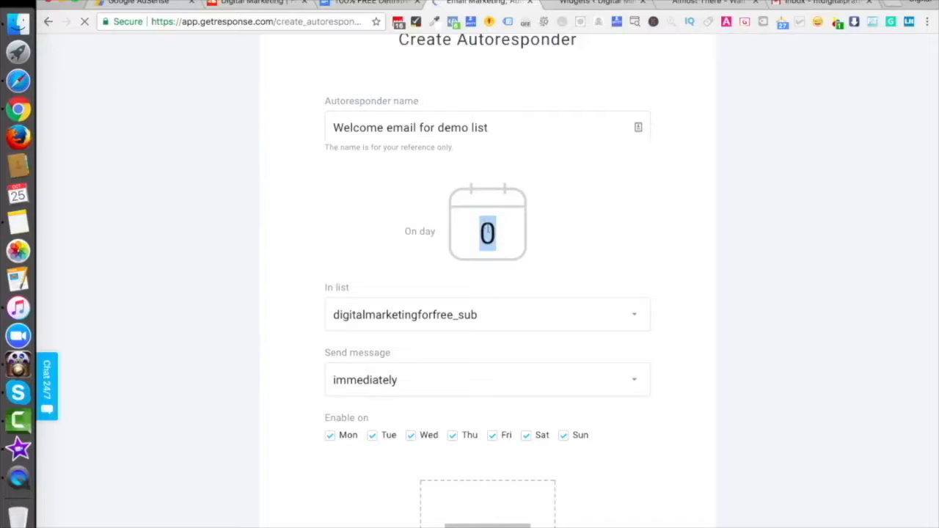
pyautogui.click(268, 287)
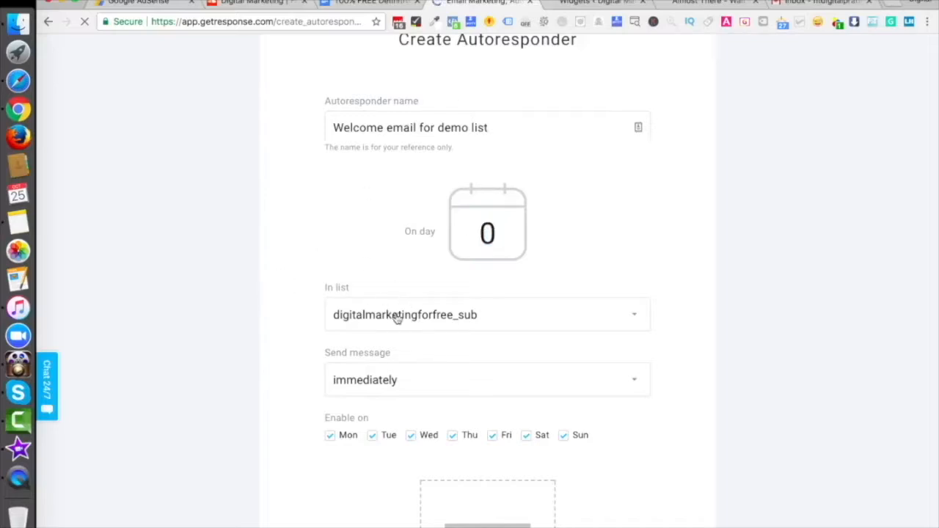
# Assign the new autoresponder to demo_correct_list.
pyautogui.click(464, 315)
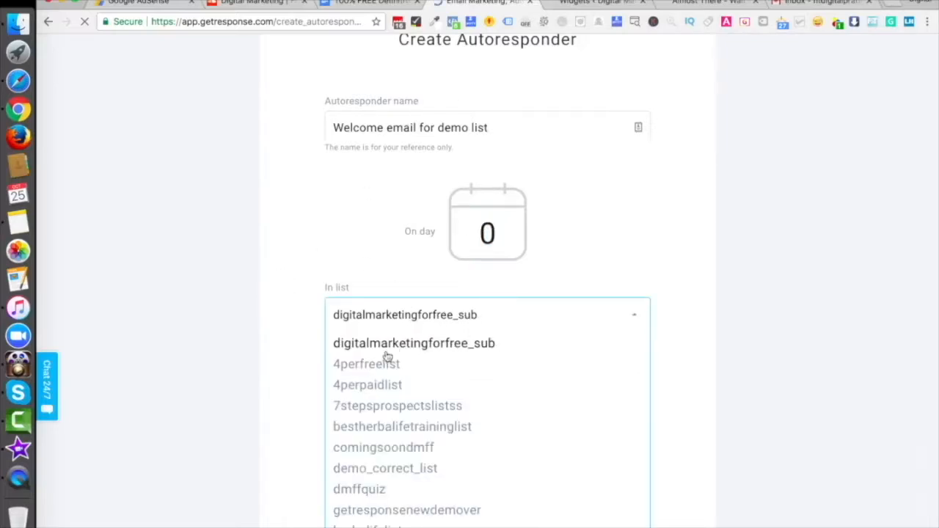
pyautogui.scroll(-2, 381, 428)
pyautogui.click(380, 396)
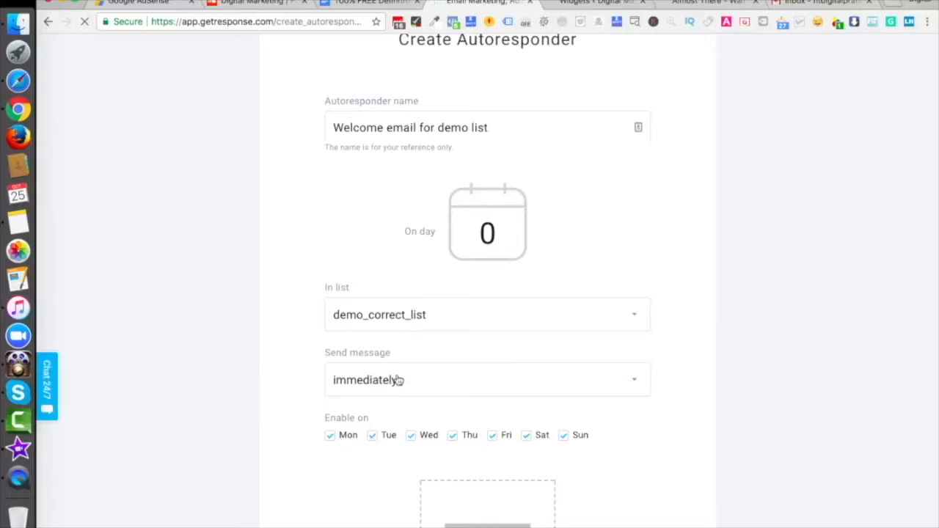
# Try the "with delay of" and "no earlier than" sending options and the Sunday toggle, restoring immediate sending on all days.
pyautogui.scroll(-3, 396, 380)
pyautogui.click(389, 288)
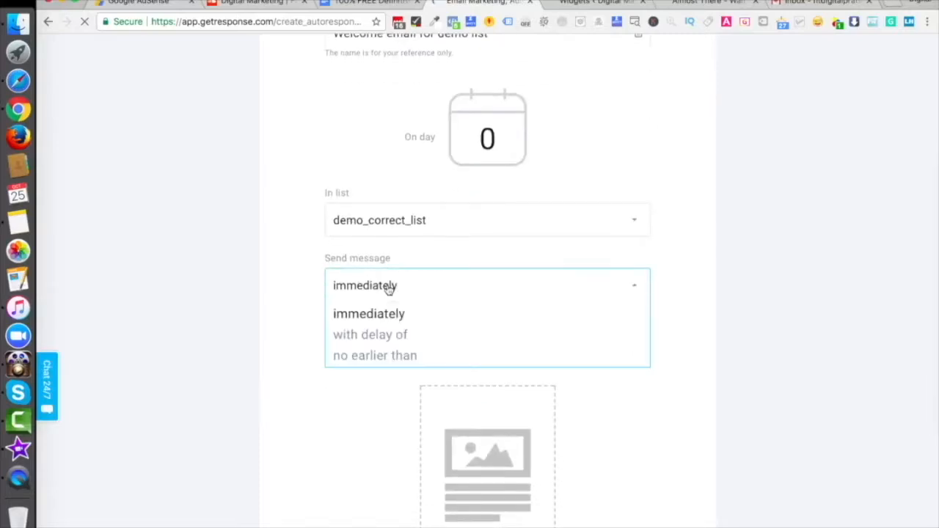
pyautogui.click(379, 336)
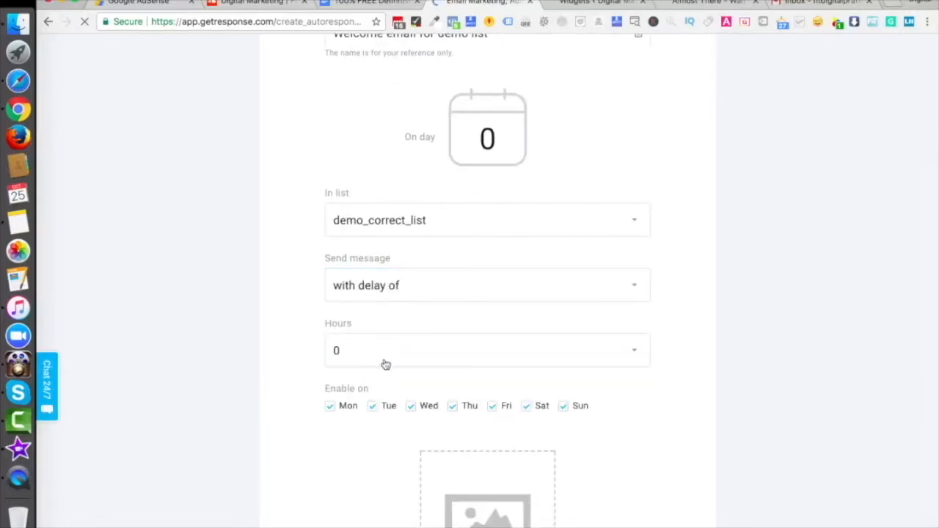
pyautogui.click(402, 285)
pyautogui.click(366, 358)
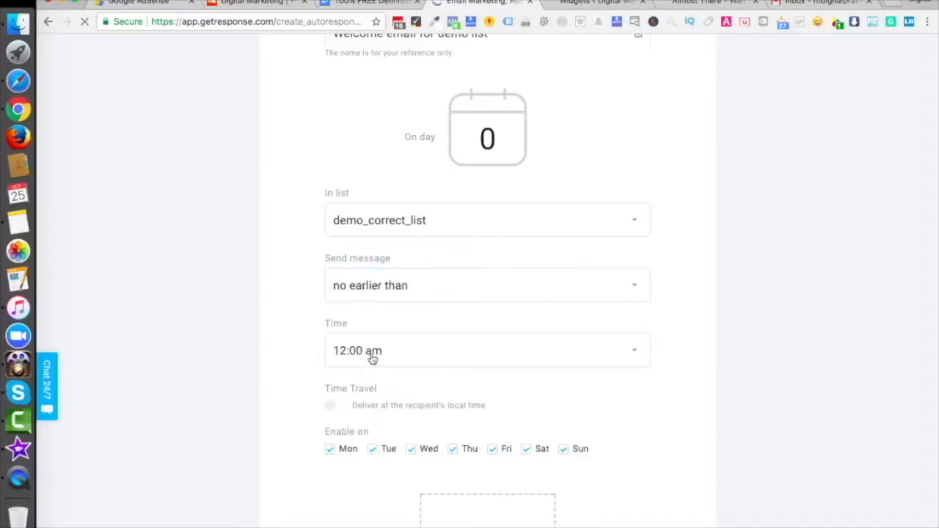
pyautogui.click(375, 299)
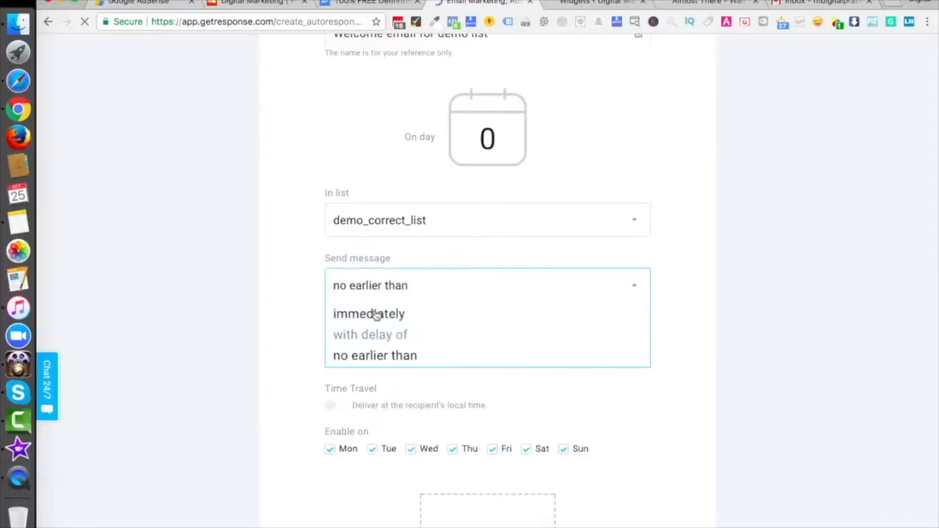
pyautogui.click(374, 312)
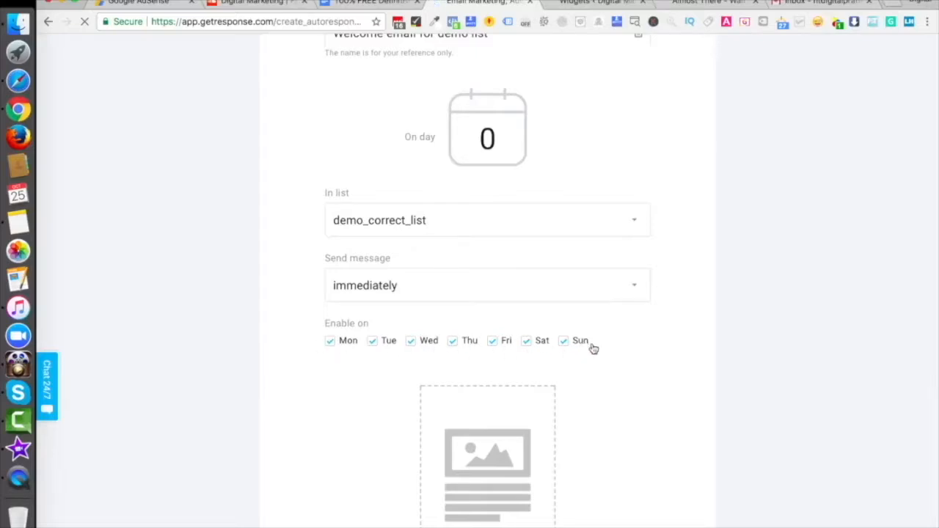
pyautogui.click(568, 343)
pyautogui.click(564, 341)
# Choose the existing autoresponder message "Thank you email for confirmed subscriber" as the email to send.
pyautogui.scroll(-2, 570, 361)
pyautogui.scroll(-3, 606, 367)
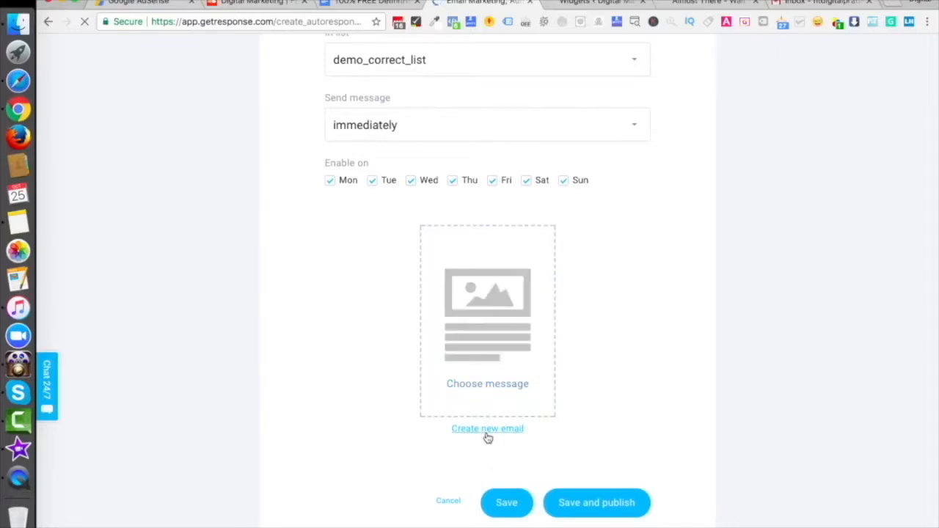
pyautogui.click(473, 347)
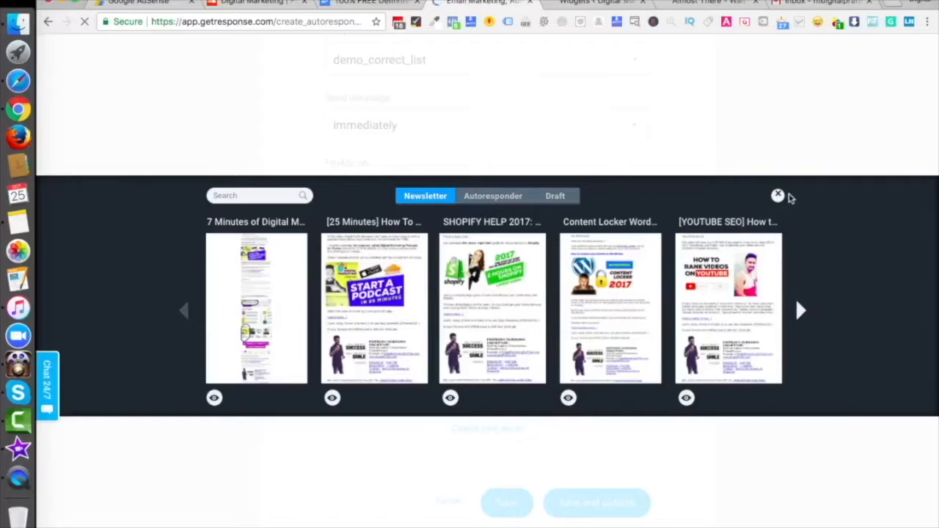
pyautogui.click(490, 203)
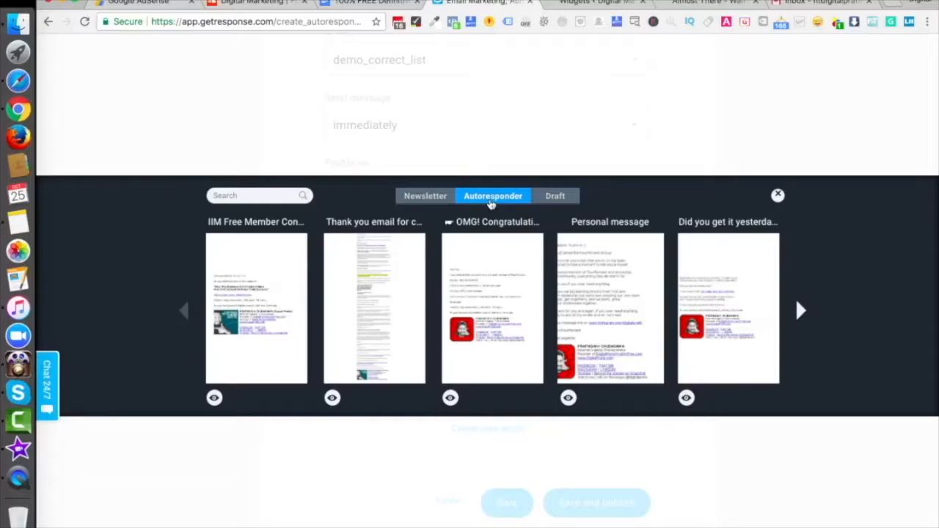
pyautogui.moveTo(383, 309)
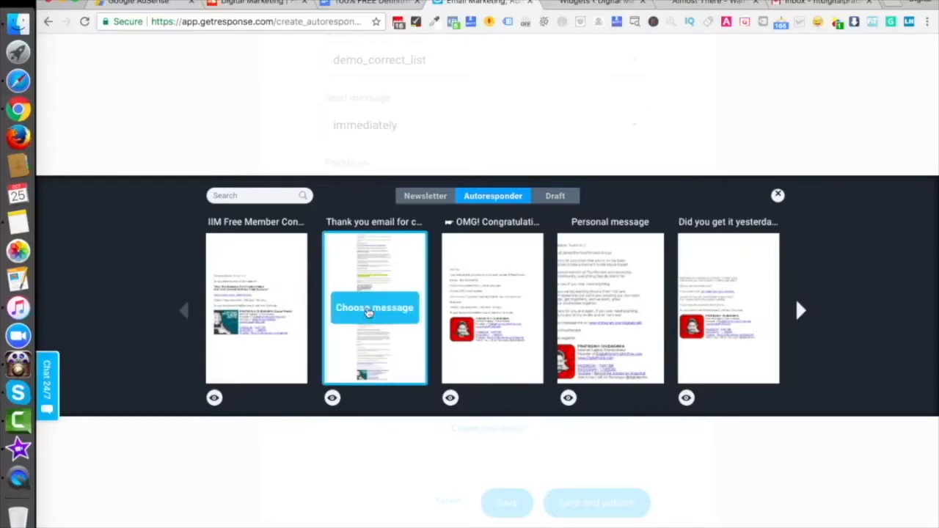
pyautogui.click(369, 309)
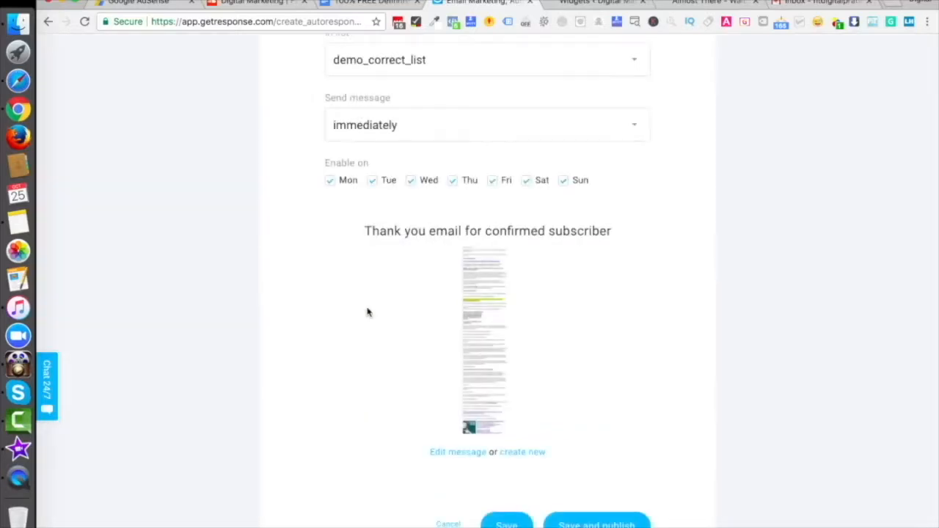
# View the chosen message's name, subject and sender settings, and return to the autoresponder form.
pyautogui.moveTo(484, 333)
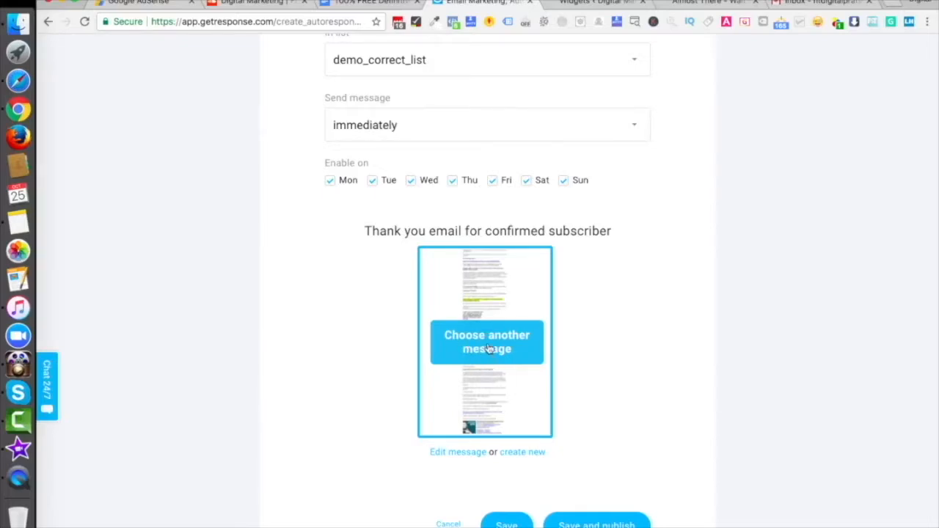
pyautogui.click(451, 453)
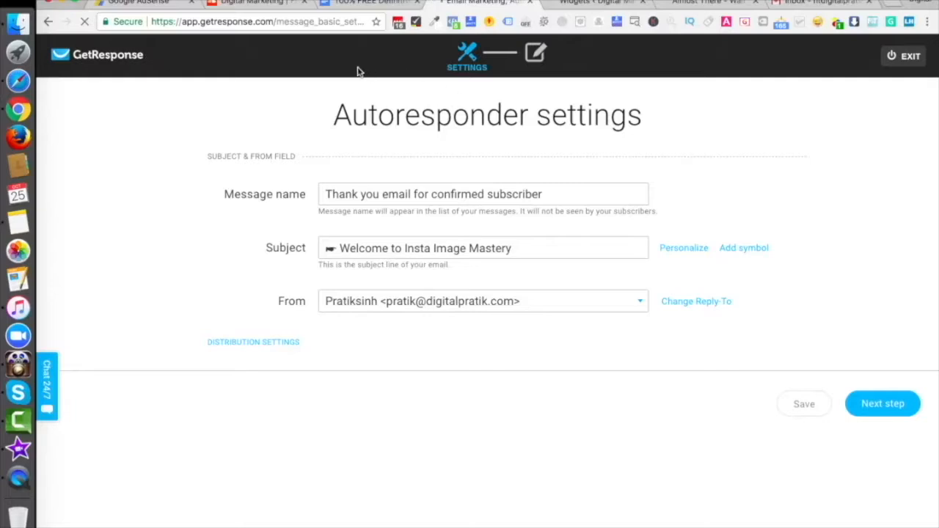
pyautogui.click(48, 21)
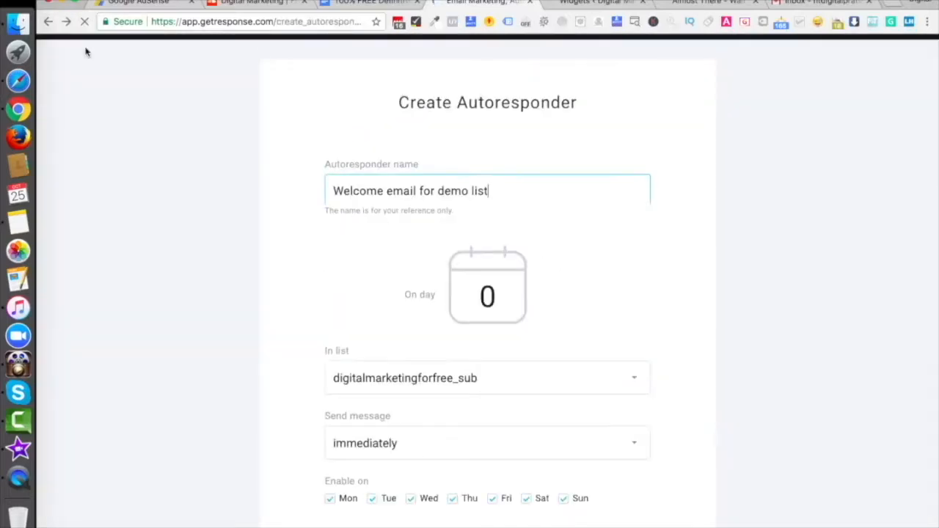
# Set the welcome autoresponder's list to demo_correct_list again.
pyautogui.click(374, 383)
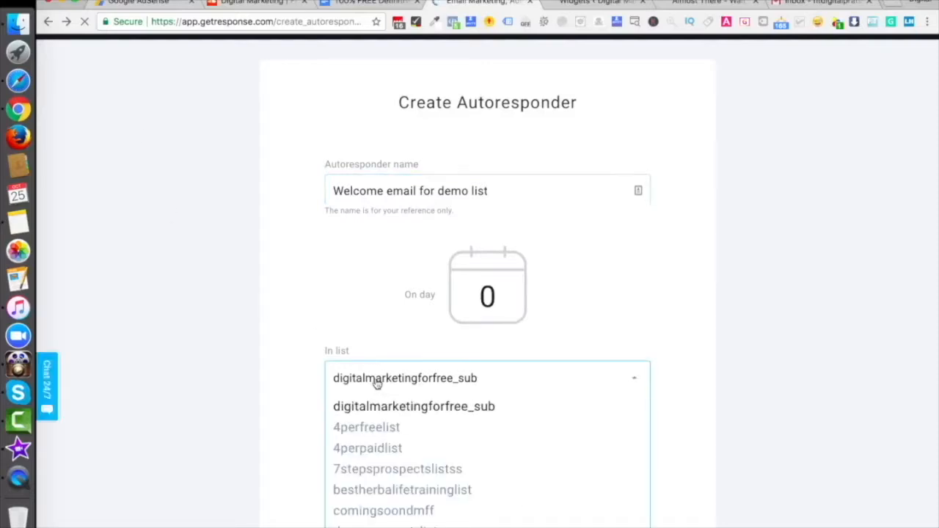
pyautogui.scroll(-5, 376, 386)
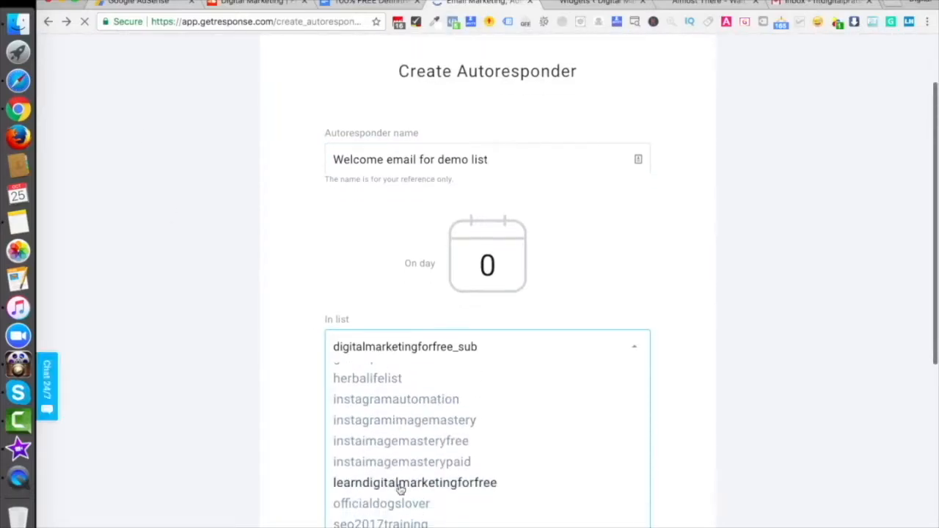
pyautogui.scroll(-3, 399, 488)
pyautogui.scroll(5, 423, 320)
pyautogui.click(407, 302)
# Open the existing autoresponder messages for the welcome email and stay on the page when asked about leaving.
pyautogui.scroll(-5, 357, 360)
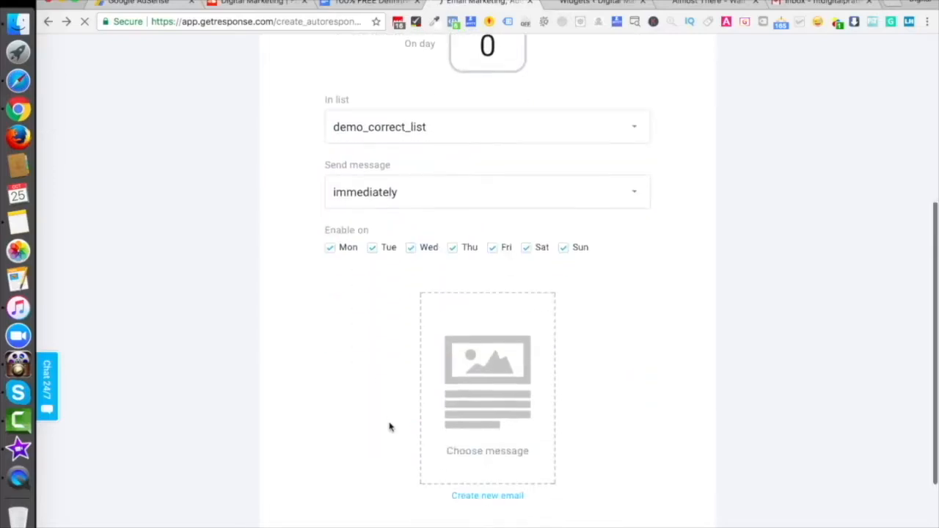
pyautogui.click(468, 329)
pyautogui.click(493, 196)
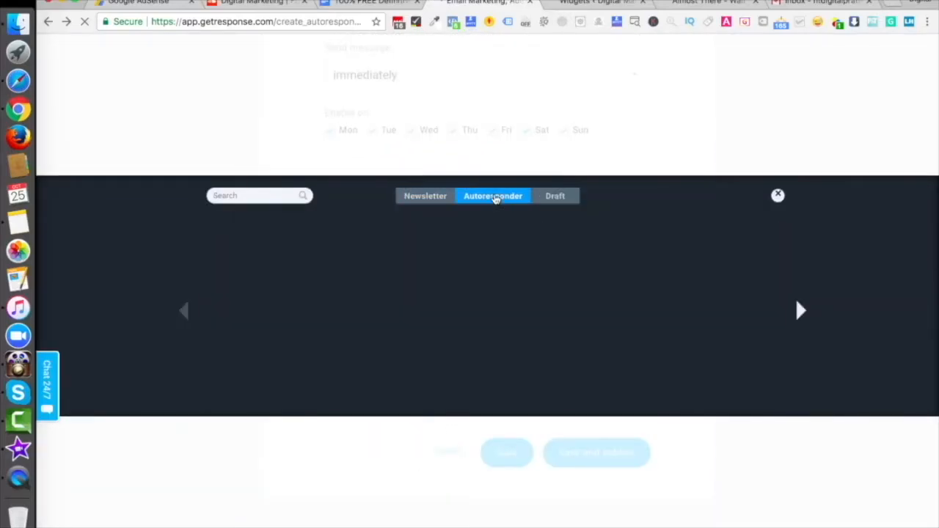
pyautogui.moveTo(597, 317)
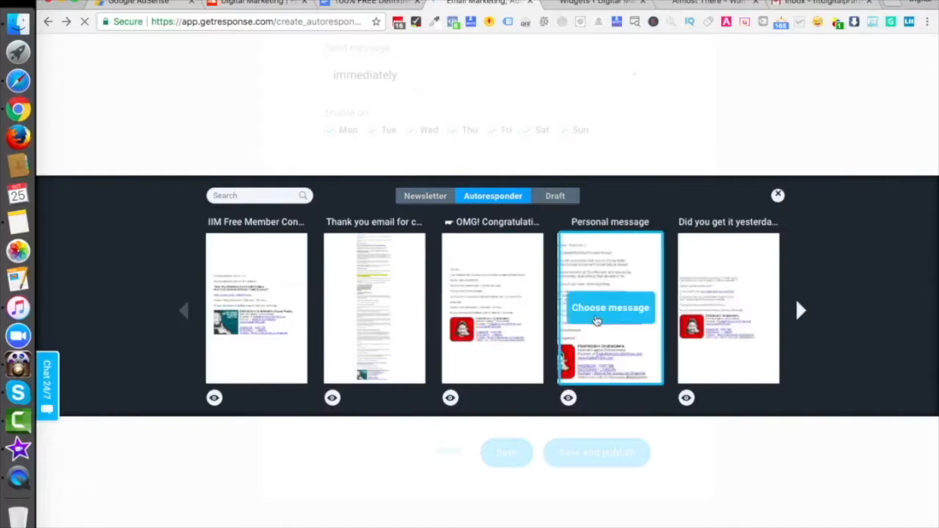
pyautogui.hscroll(5, 597, 321)
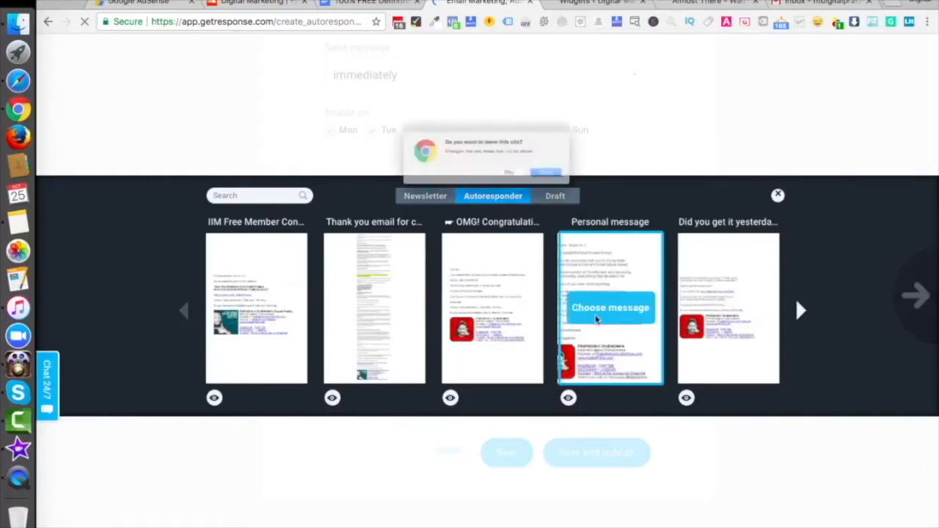
pyautogui.click(533, 190)
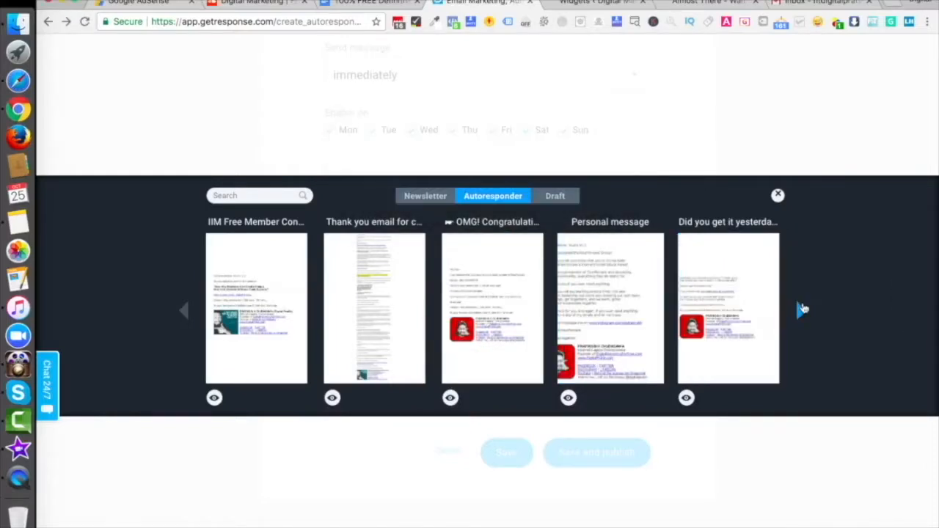
# Preview the "Thank you email for confirmed subscriber" message on the last page of autoresponder messages and choose it.
pyautogui.click(801, 311)
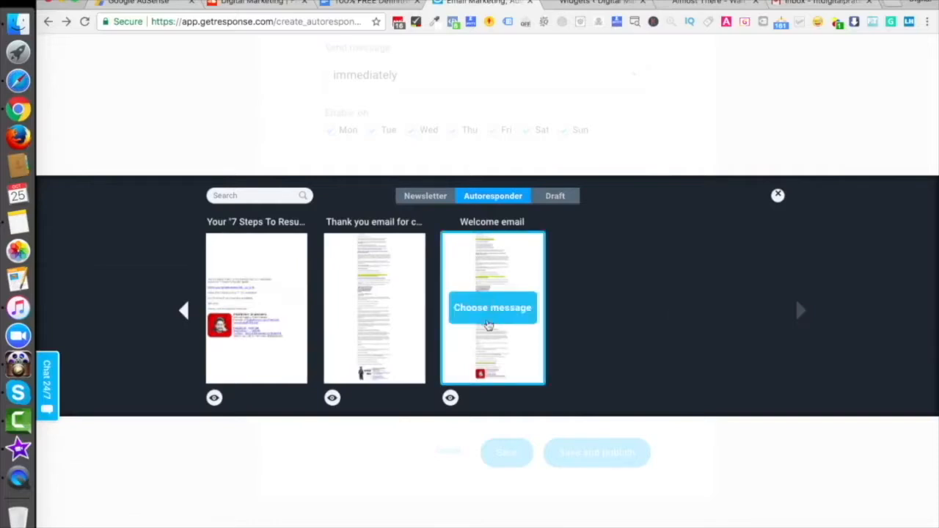
pyautogui.moveTo(393, 339)
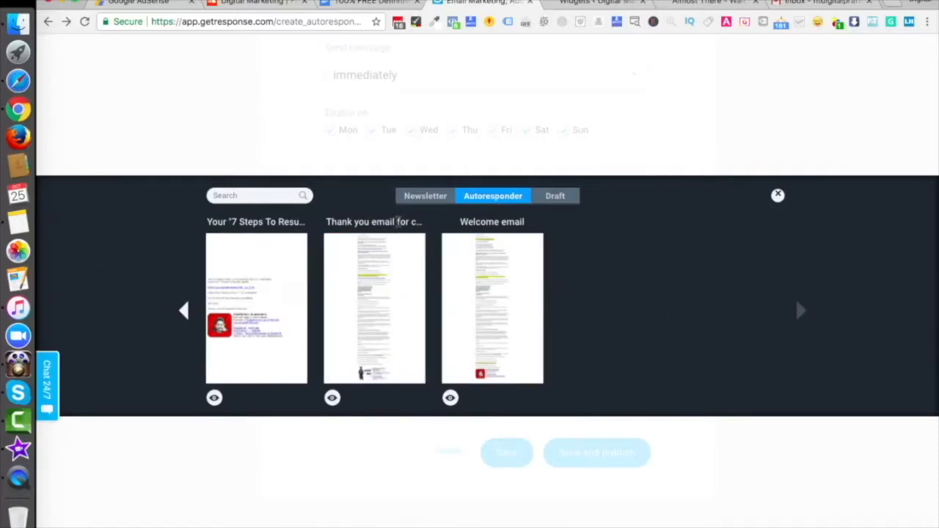
pyautogui.click(331, 398)
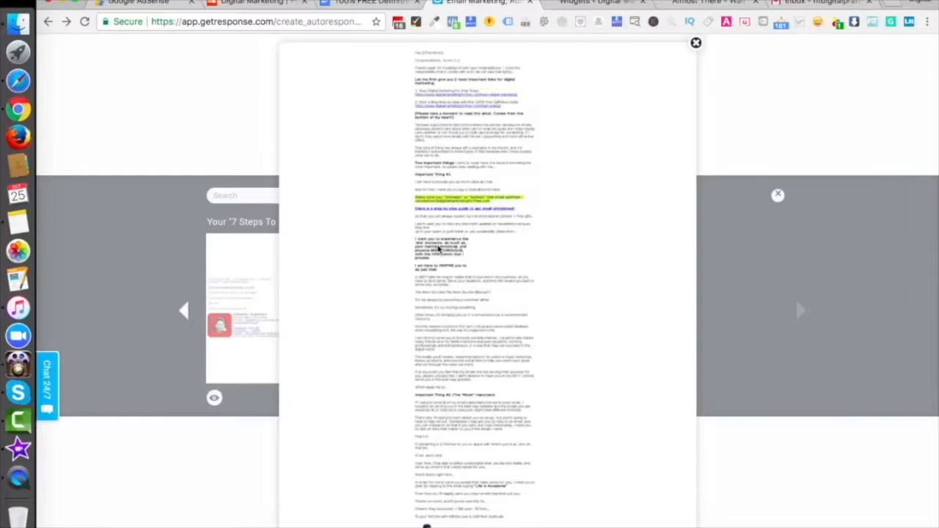
pyautogui.click(696, 44)
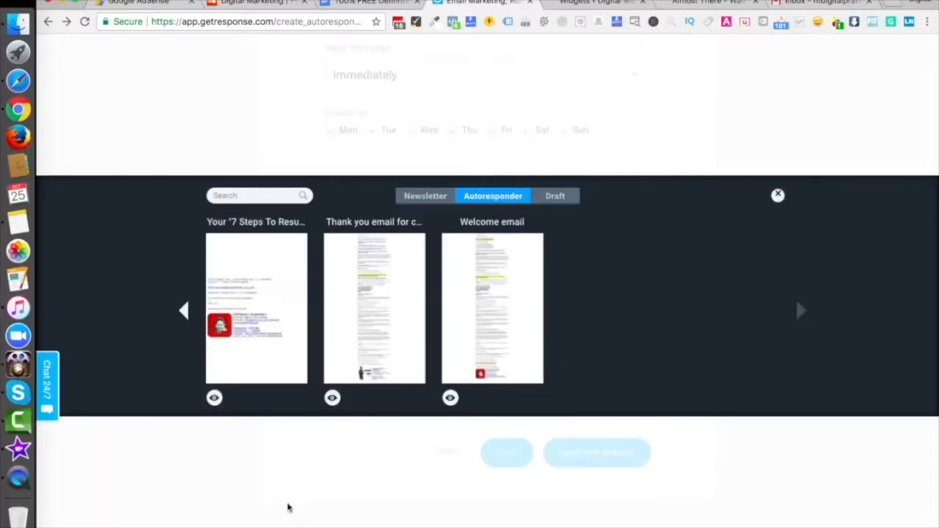
pyautogui.click(379, 311)
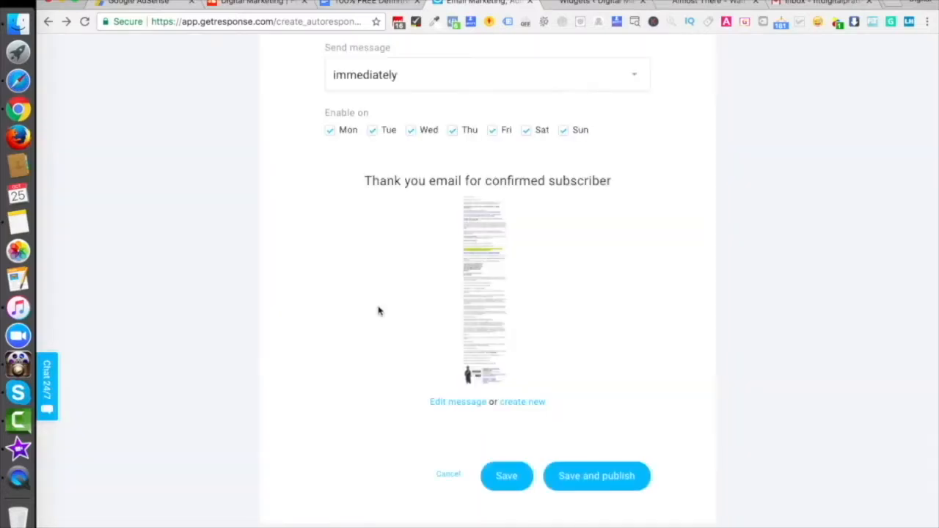
# Open the chosen thank-you message for editing.
pyautogui.moveTo(476, 381)
pyautogui.click(454, 403)
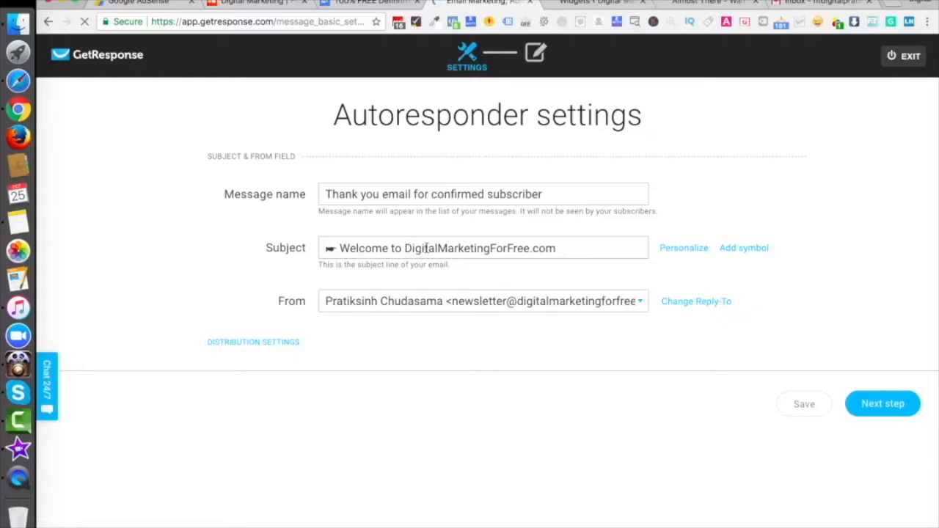
# Try personalizing the subject with [[firstname]] before "Welcome", check the Gmail inbox for comparison, and remove the field again.
pyautogui.click(339, 248)
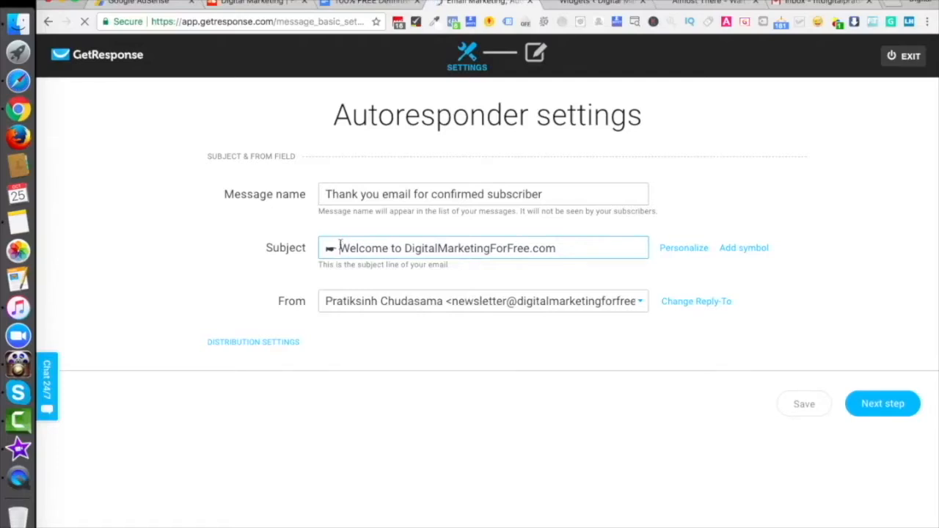
pyautogui.click(685, 250)
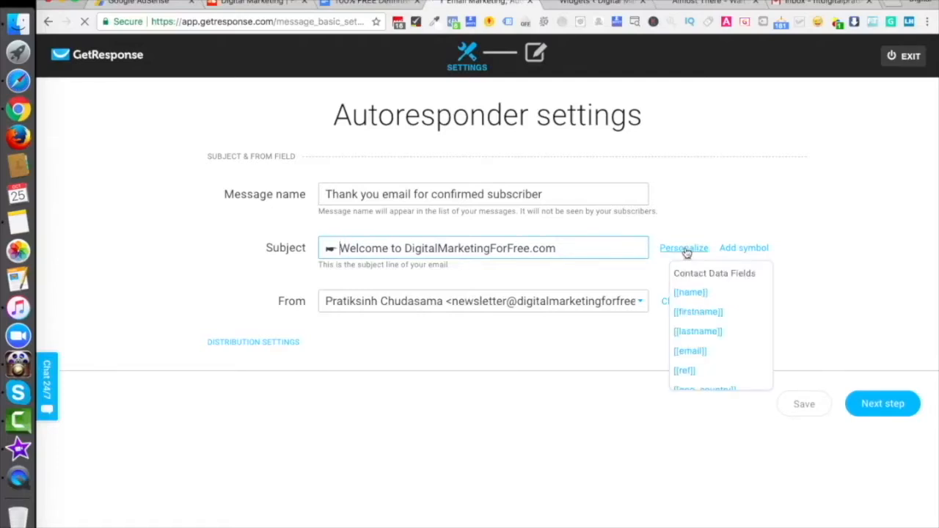
pyautogui.click(691, 312)
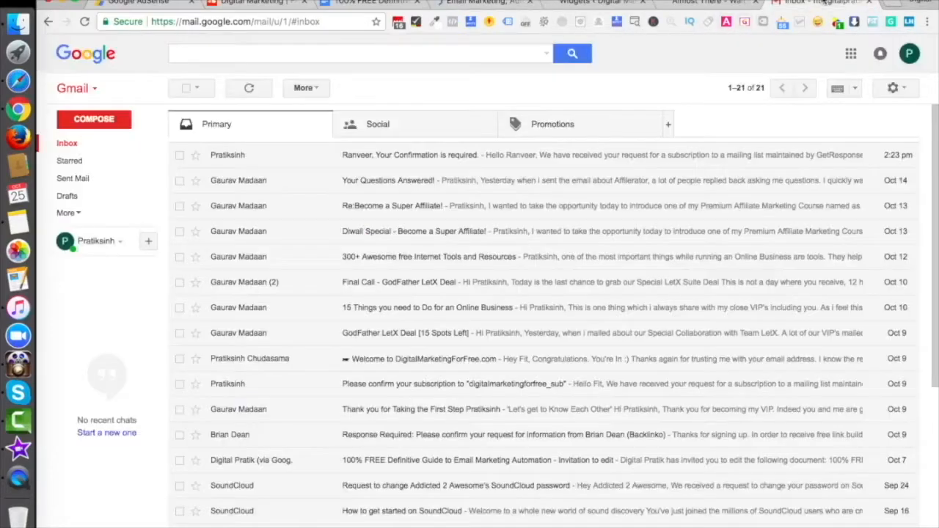
pyautogui.click(823, 4)
pyautogui.click(475, 5)
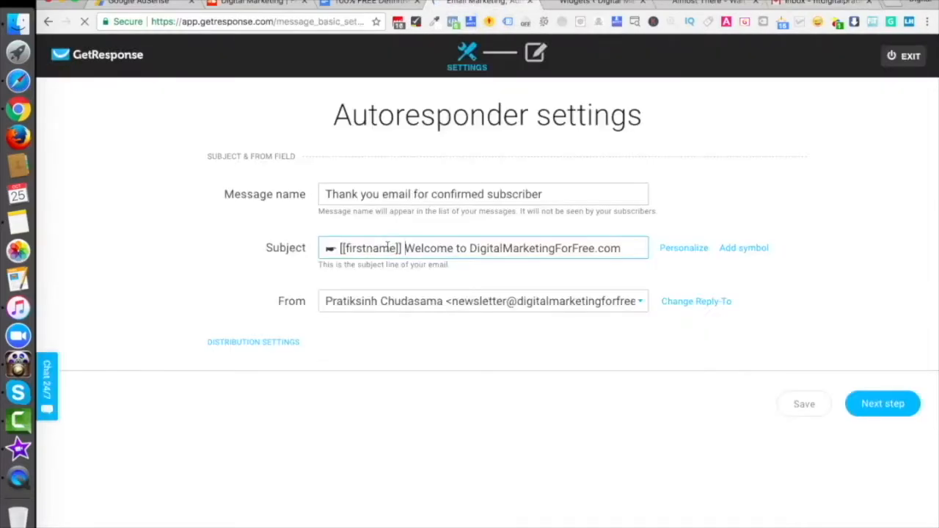
pyautogui.moveTo(407, 248); pyautogui.dragTo(340, 248)
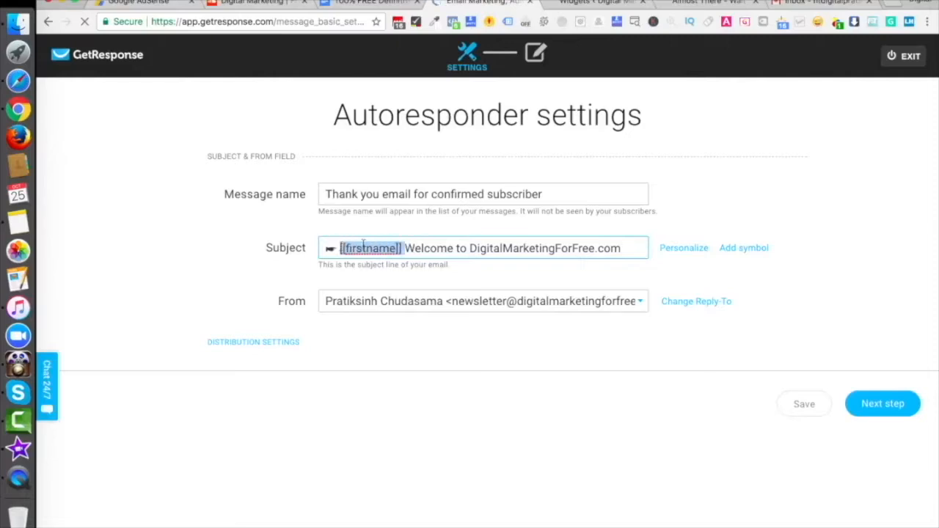
pyautogui.press('BackSpace')
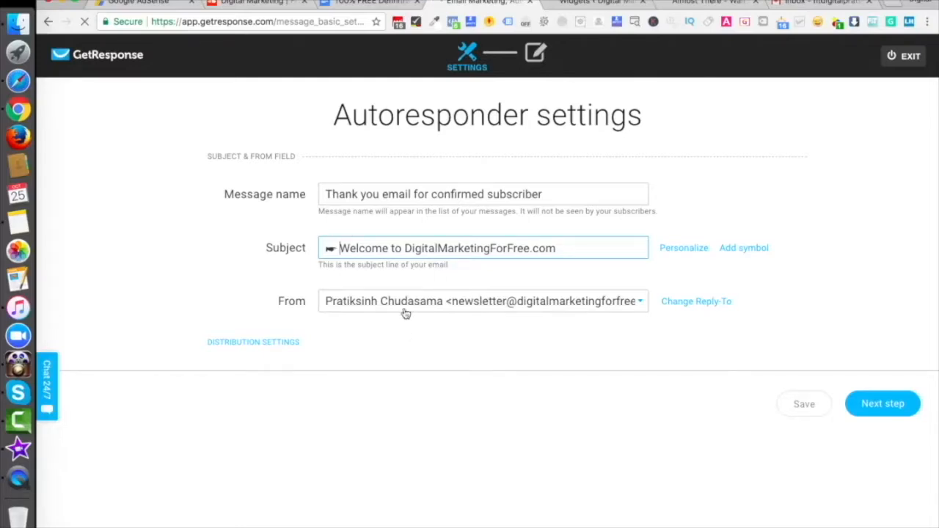
# Show the message's reply-to setting and continue to the email content editor.
pyautogui.click(705, 302)
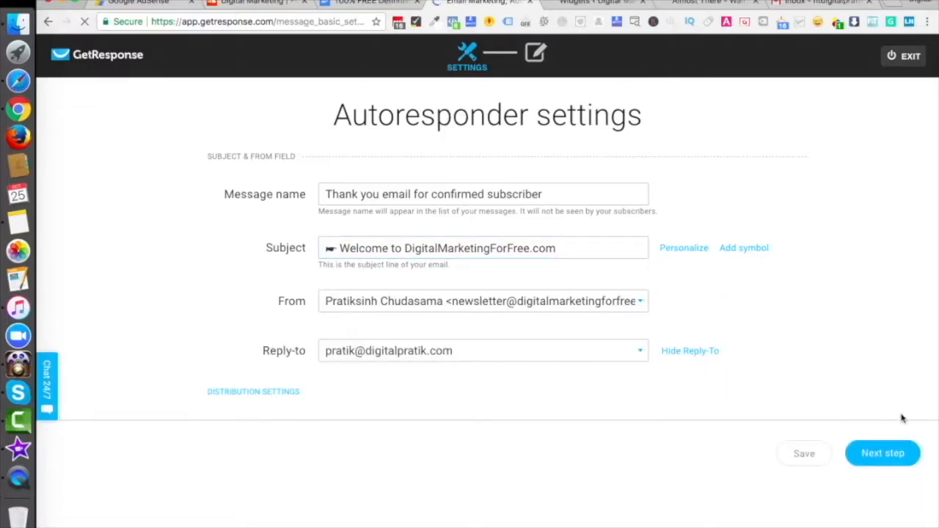
pyautogui.click(883, 455)
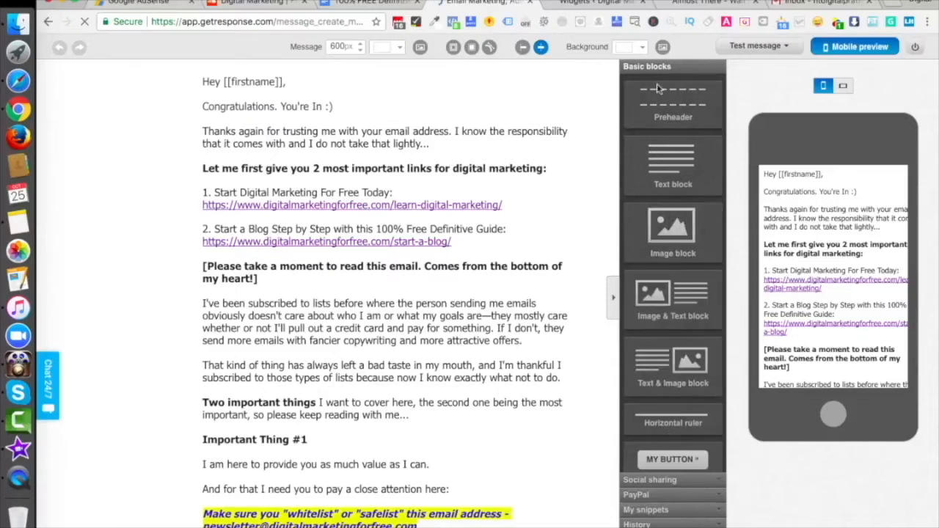
# Add a preheader block at the start of the email and a text block between it and the greeting.
pyautogui.scroll(1, 469, 73)
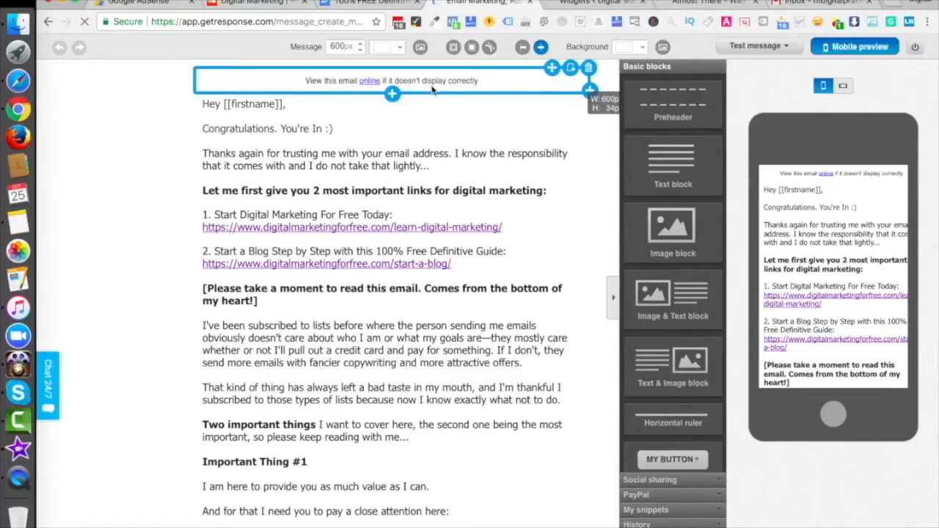
pyautogui.moveTo(669, 168); pyautogui.dragTo(470, 121)
# Replace the word "rhoncus" in the first sentence of the new text block with "afjba".
pyautogui.click(316, 125)
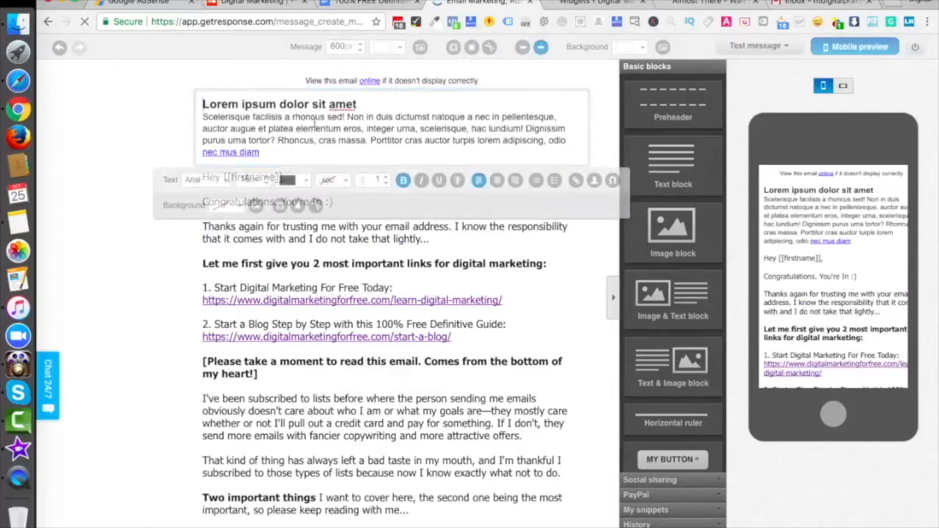
pyautogui.doubleClick(308, 117)
pyautogui.write('afjba')
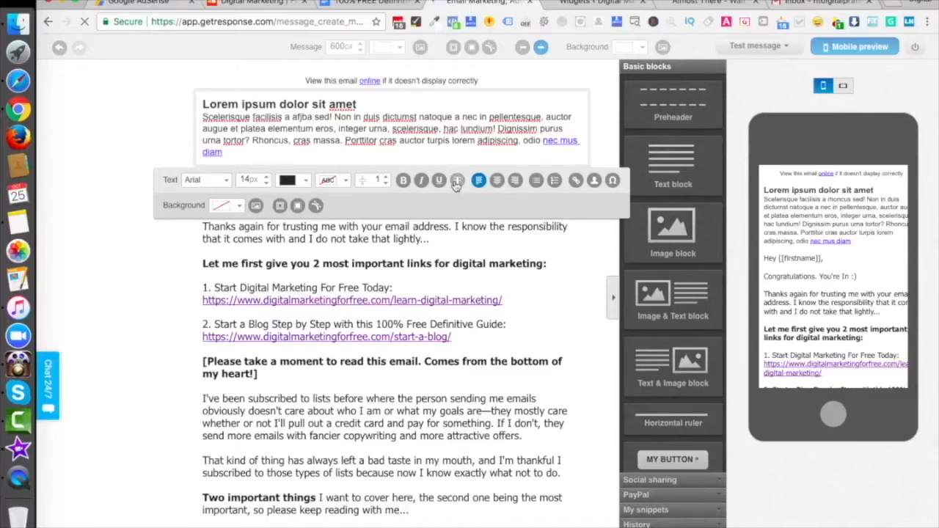
pyautogui.click(127, 113)
pyautogui.click(347, 110)
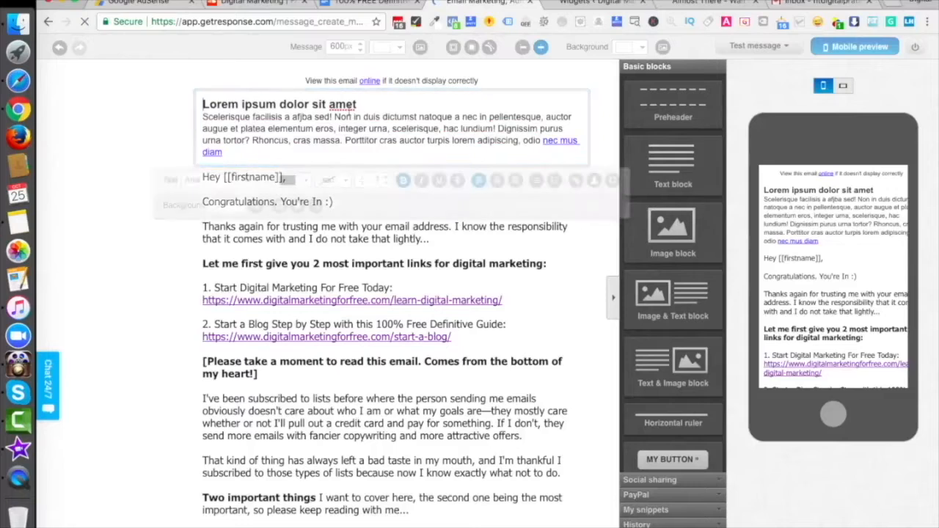
pyautogui.click(169, 127)
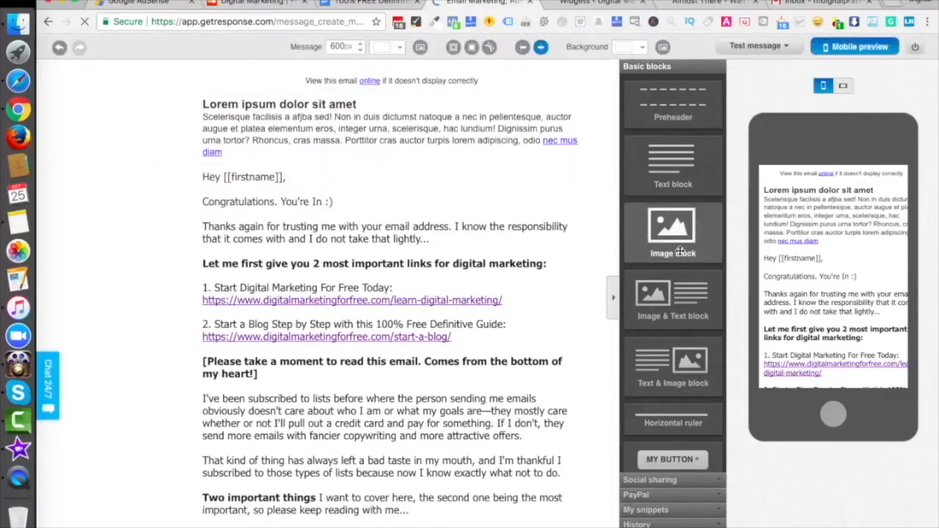
# Add an image block between the placeholder text block and the greeting, and try to choose an image for it.
pyautogui.moveTo(671, 228); pyautogui.dragTo(380, 179)
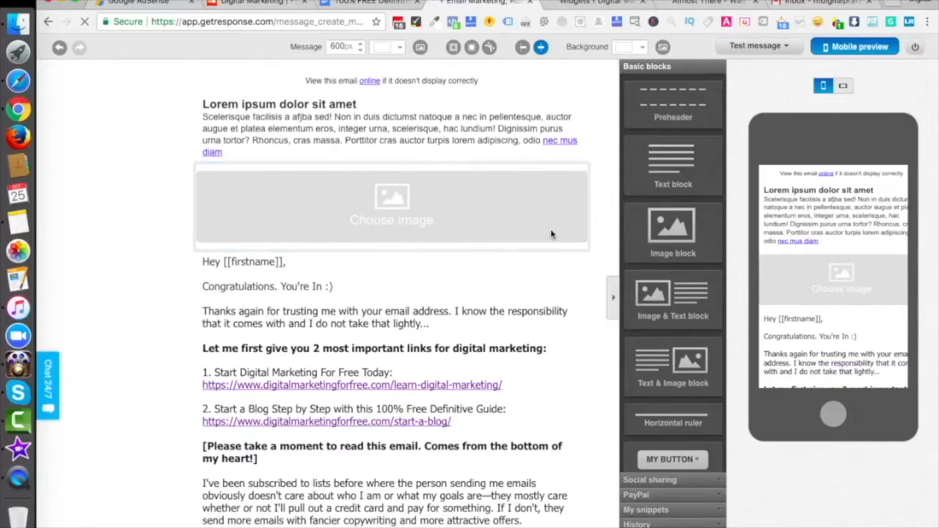
pyautogui.doubleClick(389, 207)
pyautogui.click(404, 212)
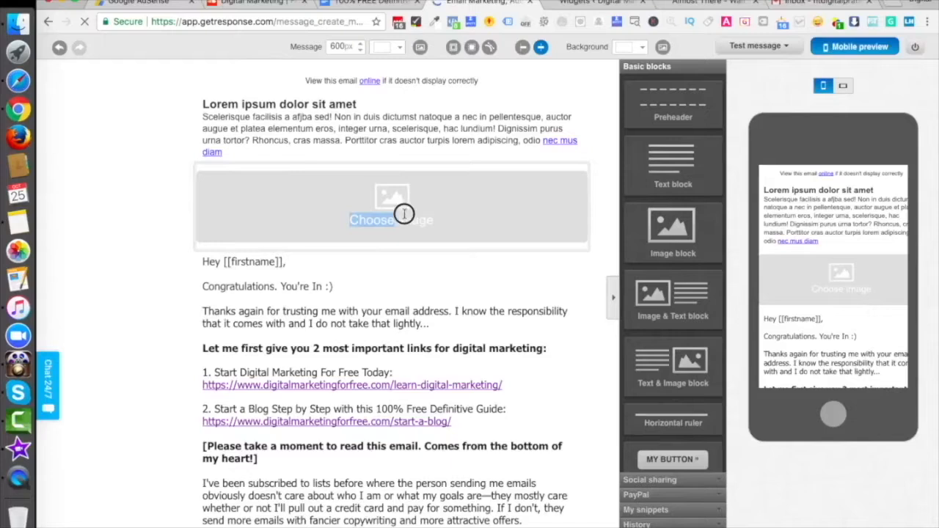
pyautogui.tripleClick(387, 192)
pyautogui.click(95, 174)
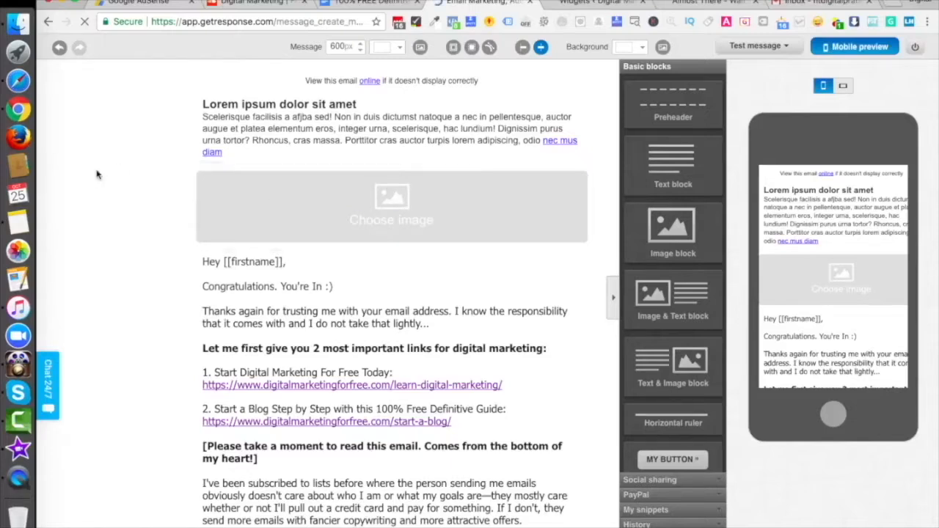
# Add a second image block below the first and delete the upper one.
pyautogui.moveTo(668, 245); pyautogui.dragTo(398, 288)
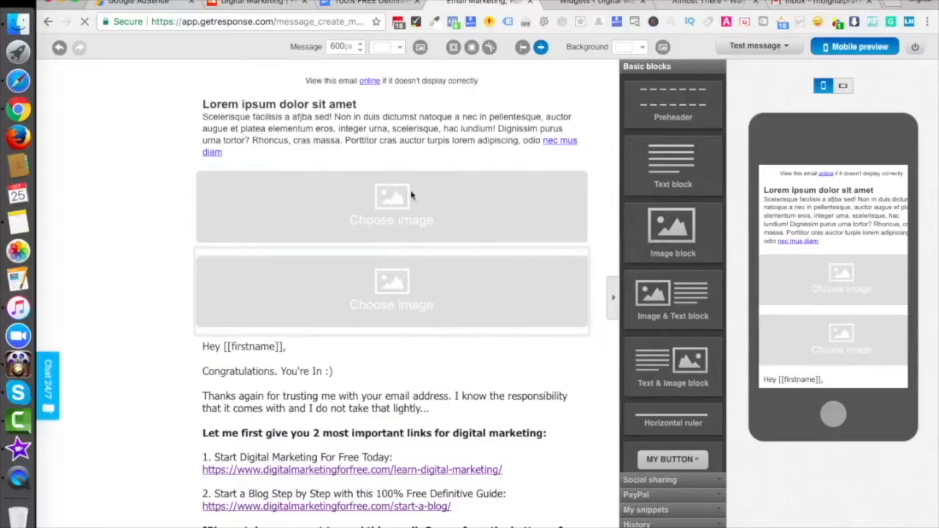
pyautogui.click(410, 209)
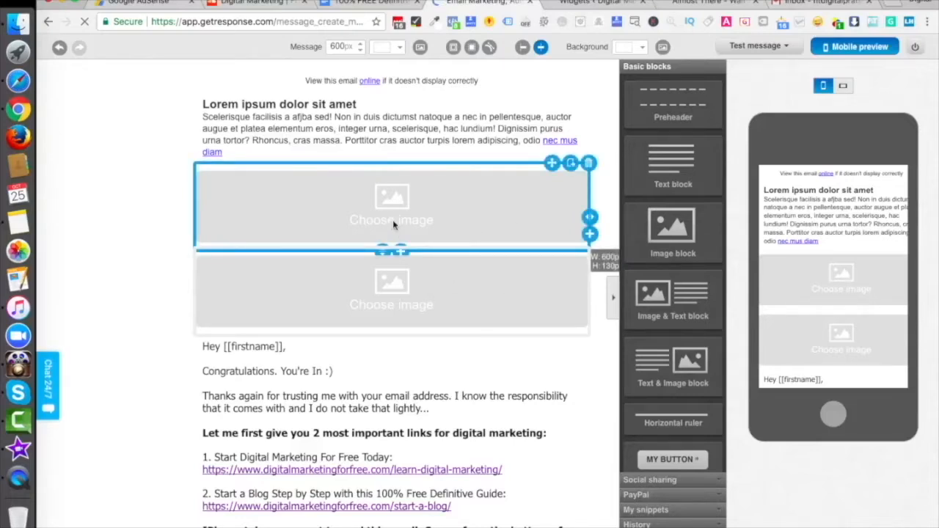
pyautogui.click(588, 164)
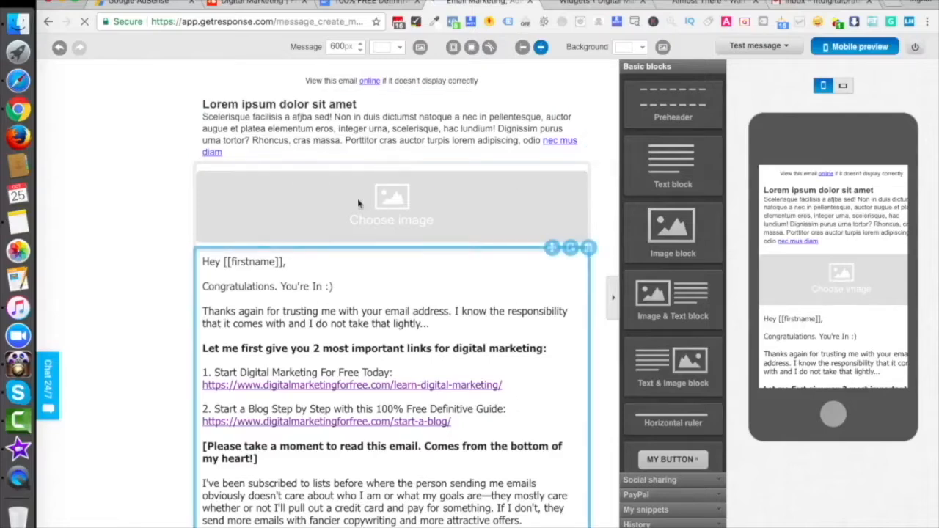
# Look through the email body down to the signature, and delete the remaining empty image block above the greeting.
pyautogui.scroll(-12, 369, 332)
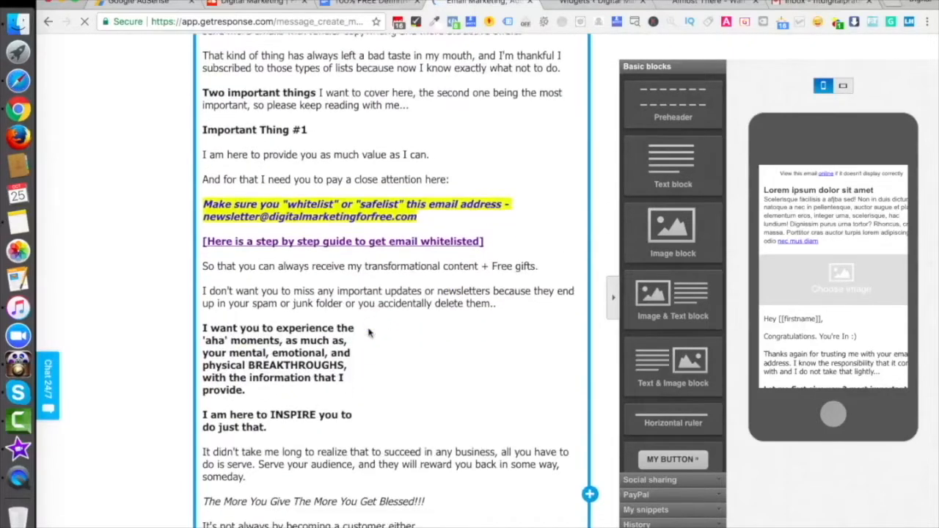
pyautogui.scroll(-9, 369, 332)
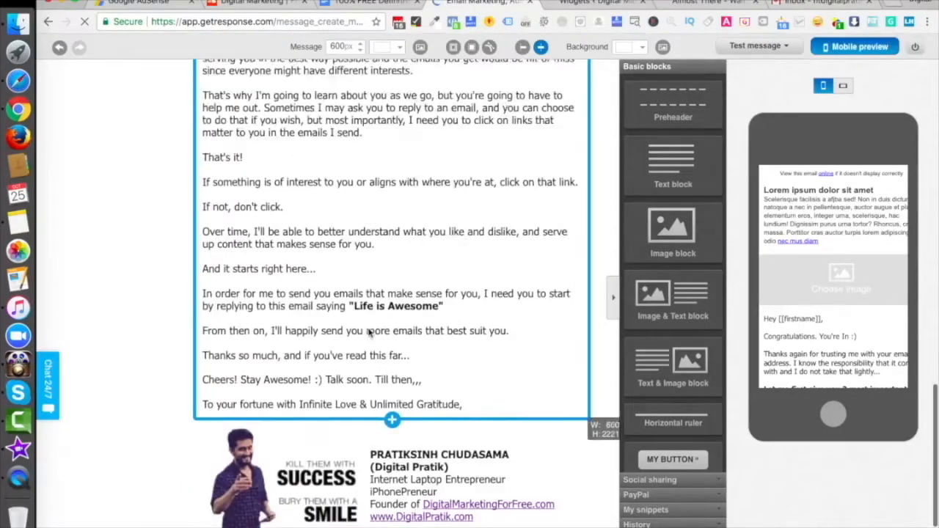
pyautogui.scroll(10, 369, 332)
pyautogui.scroll(15, 369, 333)
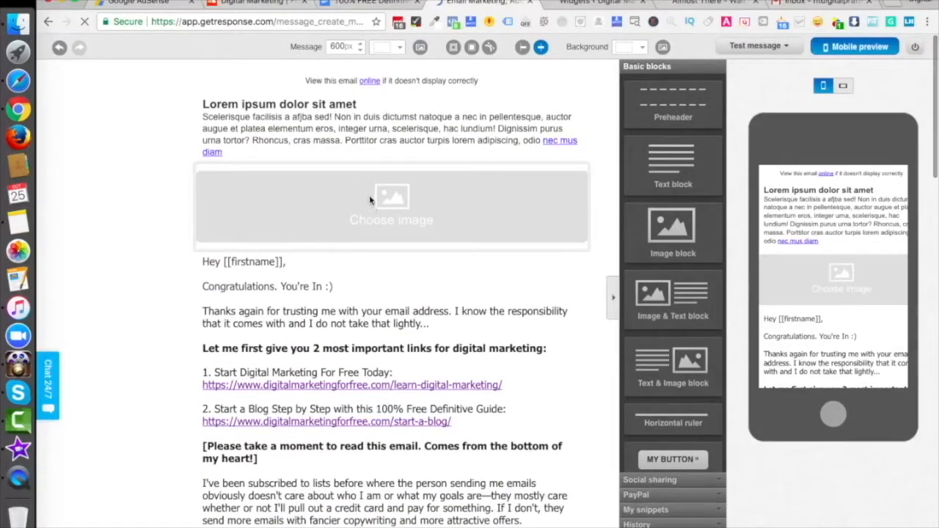
pyautogui.click(404, 222)
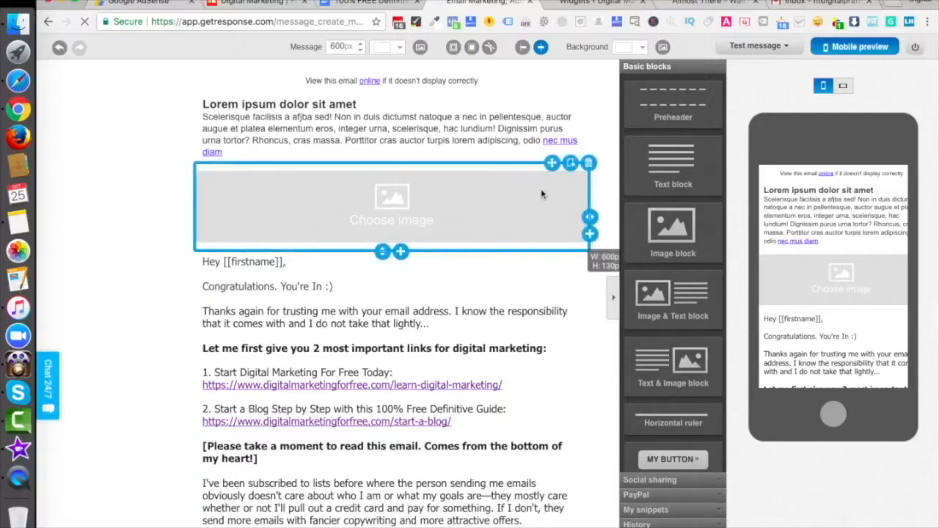
pyautogui.click(588, 164)
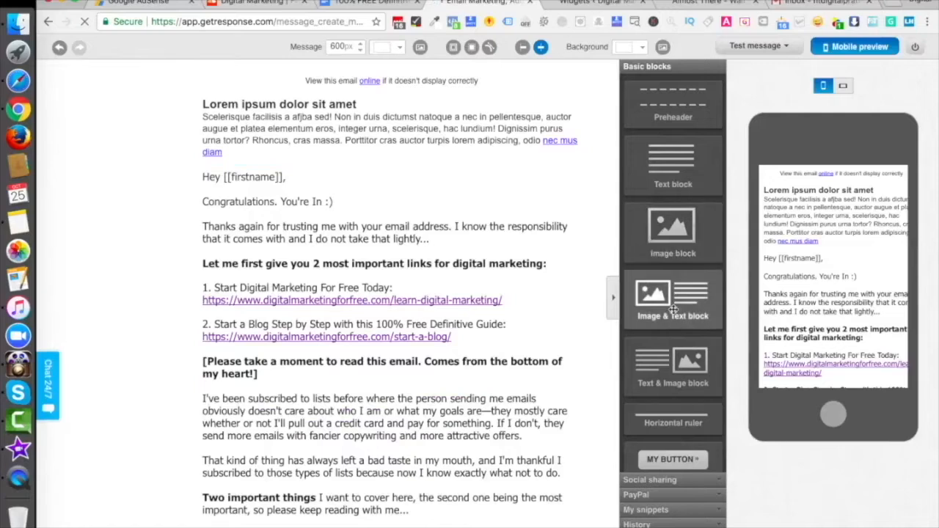
# Add a text and image block above the greeting, and move it above the placeholder "Lorem ipsum dolor sit amet" text block.
pyautogui.scroll(-15, 457, 371)
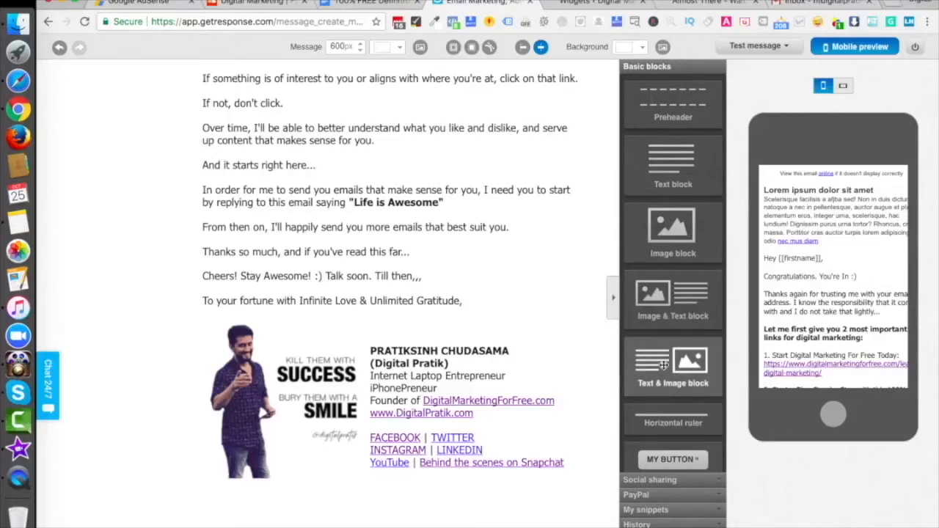
pyautogui.moveTo(668, 368); pyautogui.dragTo(438, 301)
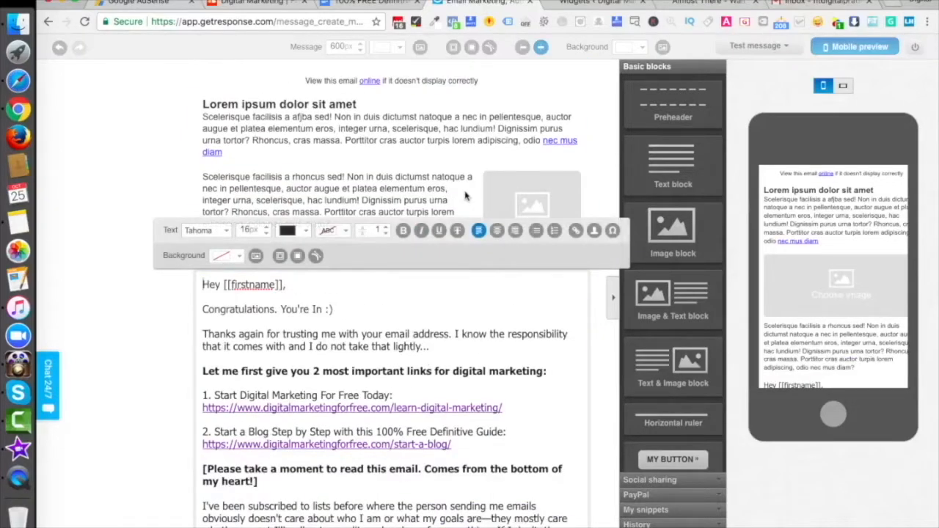
pyautogui.click(518, 203)
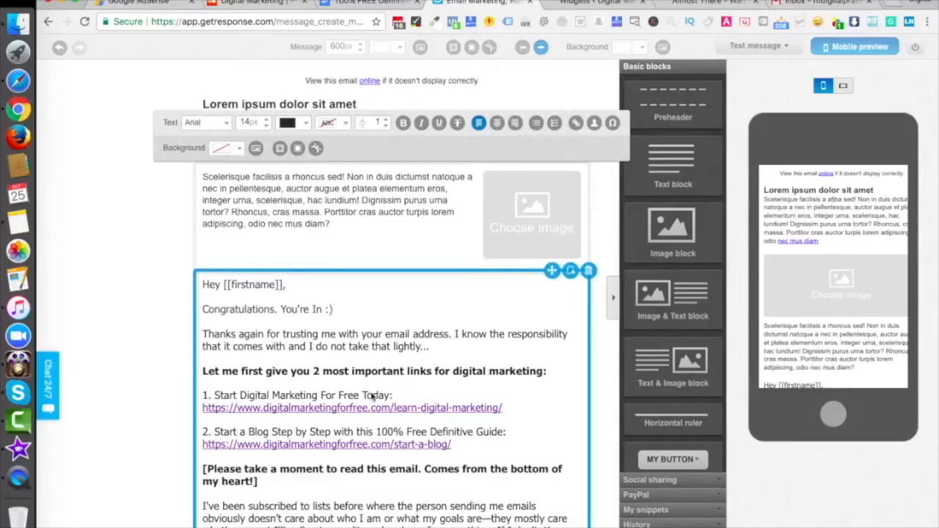
pyautogui.click(141, 225)
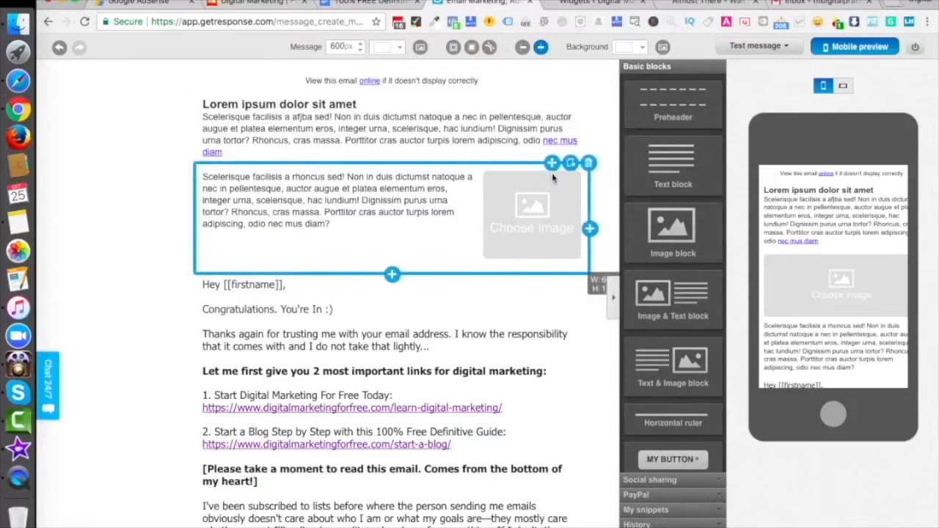
pyautogui.moveTo(551, 163); pyautogui.dragTo(547, 111)
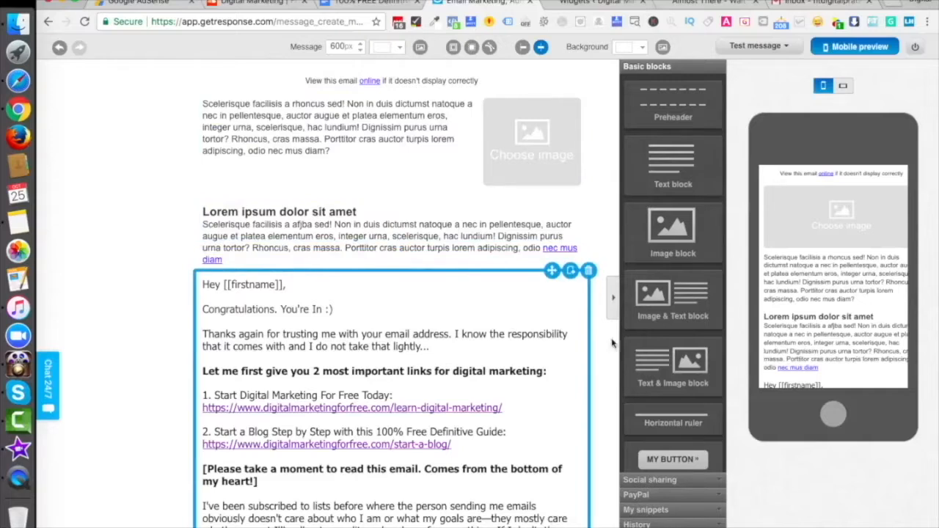
# Add a button between the placeholder text block and the greeting, and look at its link and style settings.
pyautogui.scroll(-1, 694, 347)
pyautogui.scroll(-5, 694, 347)
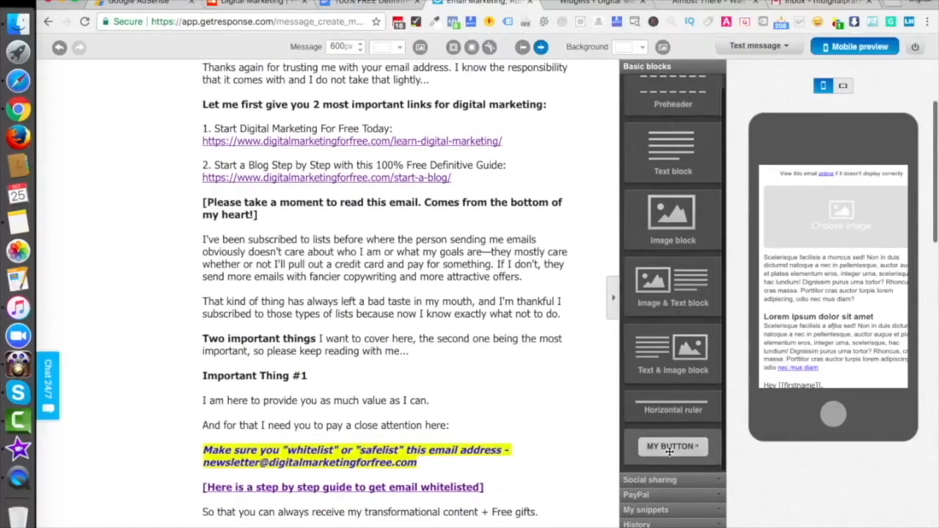
pyautogui.moveTo(674, 451); pyautogui.dragTo(413, 245)
pyautogui.scroll(5, 363, 286)
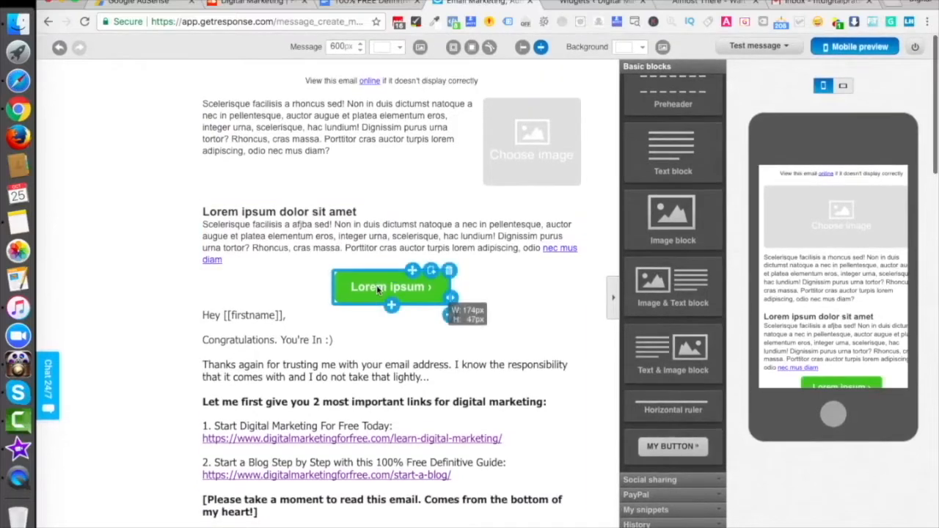
pyautogui.click(376, 288)
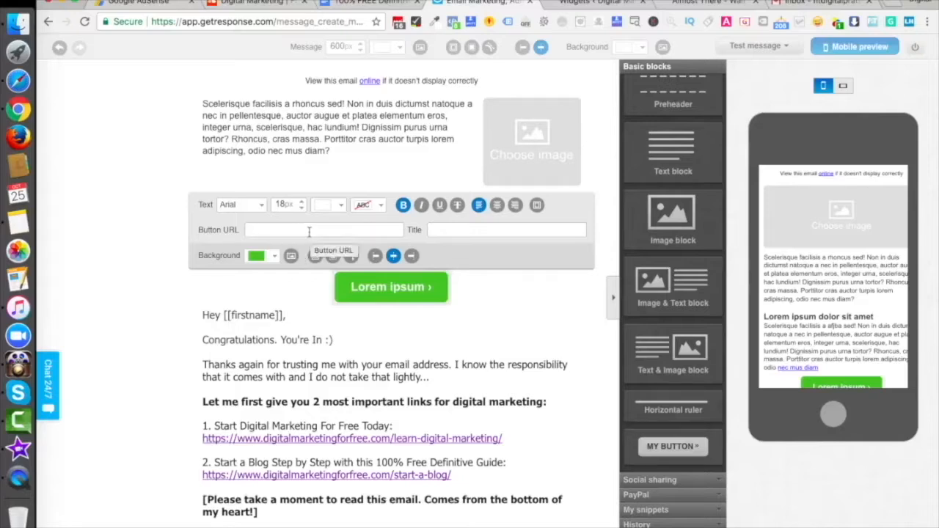
pyautogui.click(138, 203)
pyautogui.click(445, 345)
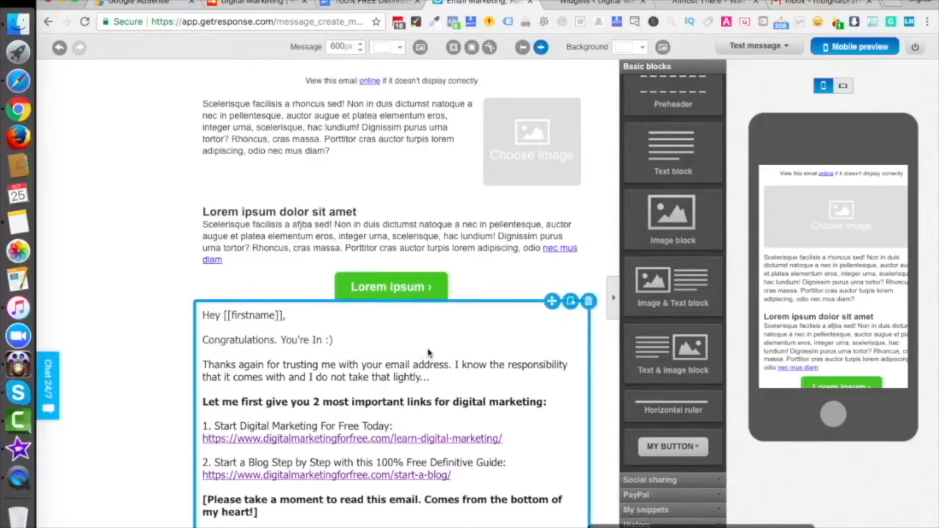
# Delete the empty block below the signature at the end of the email.
pyautogui.scroll(-5, 430, 353)
pyautogui.scroll(-20, 429, 352)
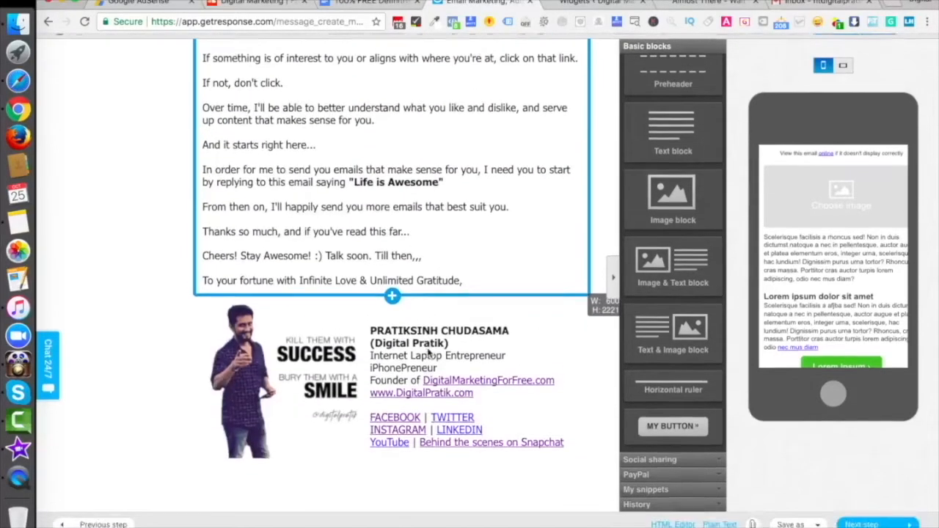
pyautogui.click(429, 353)
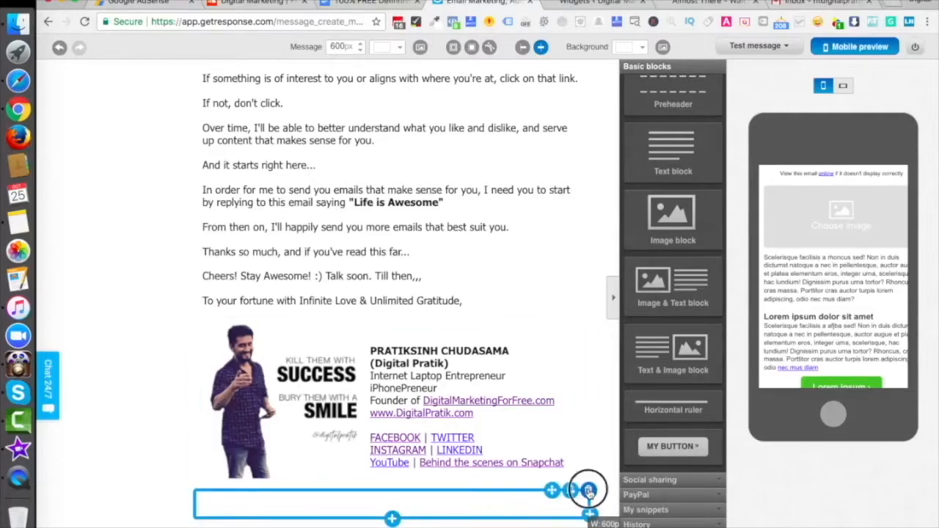
pyautogui.click(588, 490)
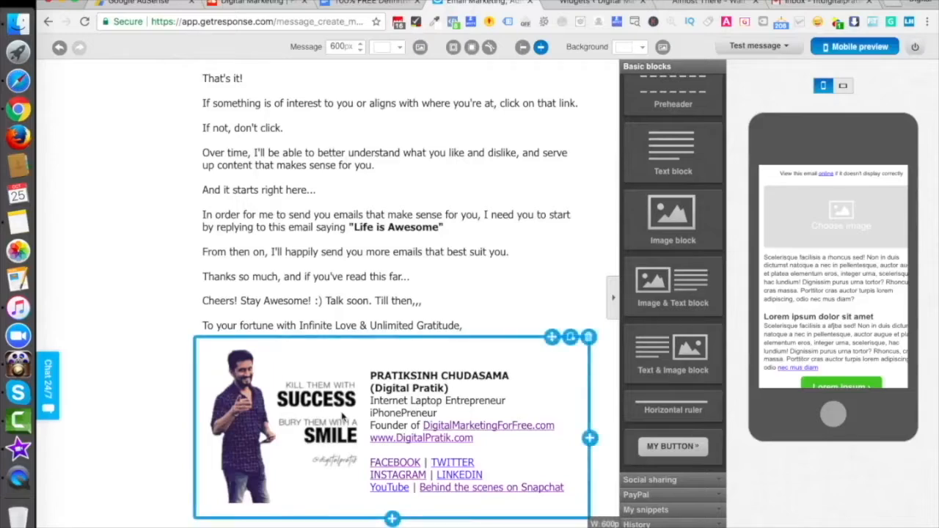
# Save the signature block as a reusable snippet and name it "Demo Signature".
pyautogui.click(570, 337)
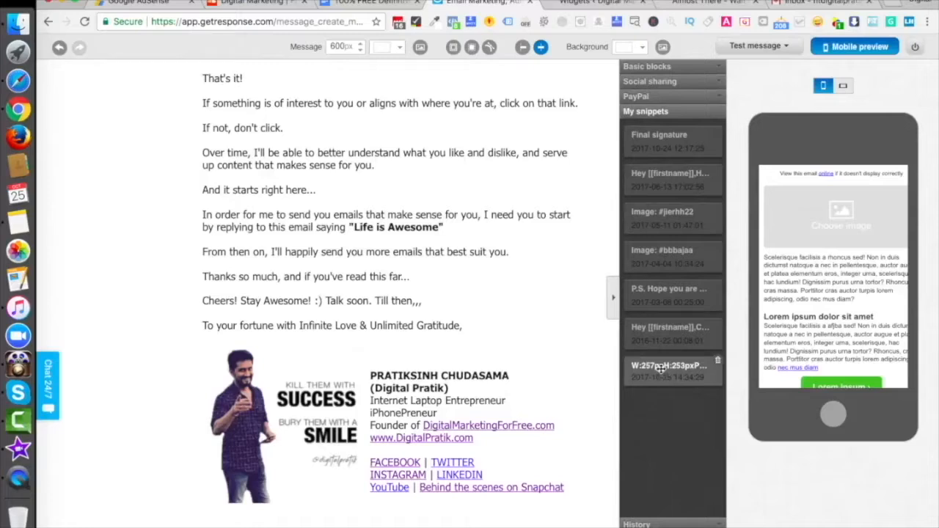
pyautogui.doubleClick(660, 367)
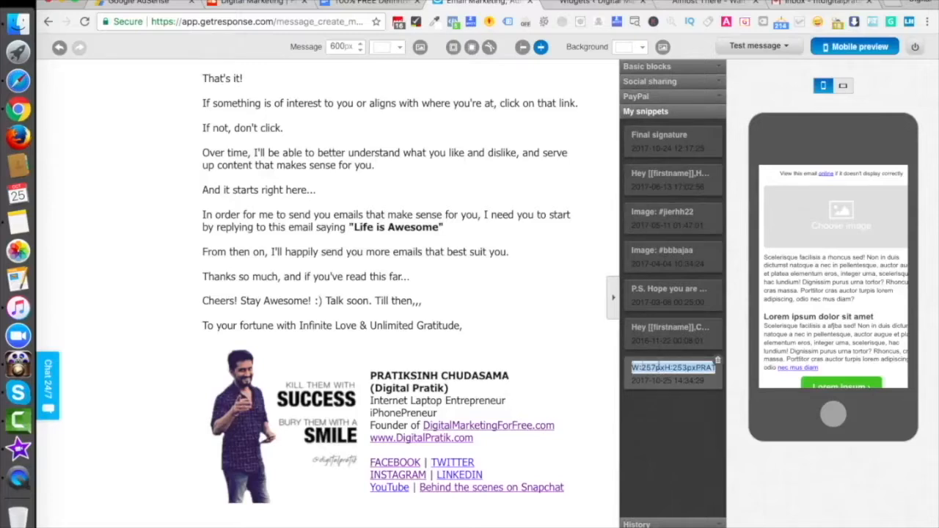
pyautogui.write('De')
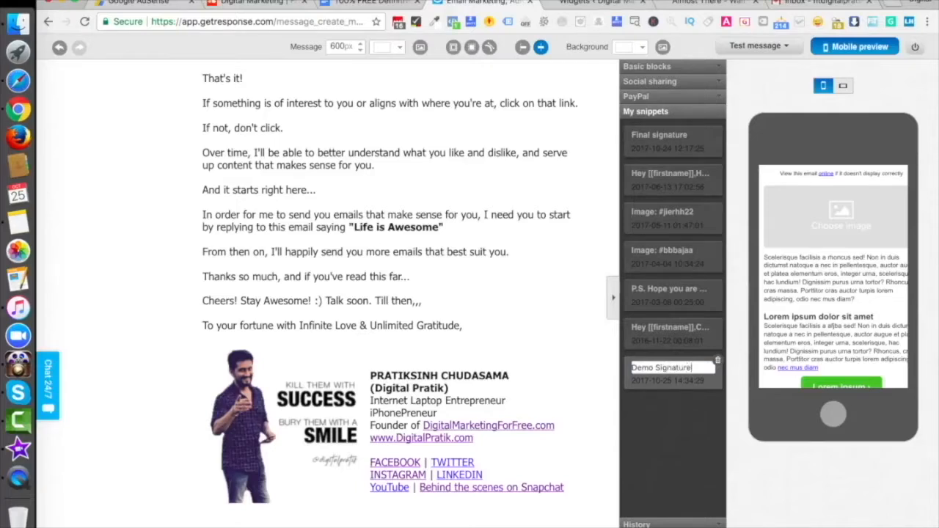
pyautogui.write('mo Signature')
pyautogui.press('Return')
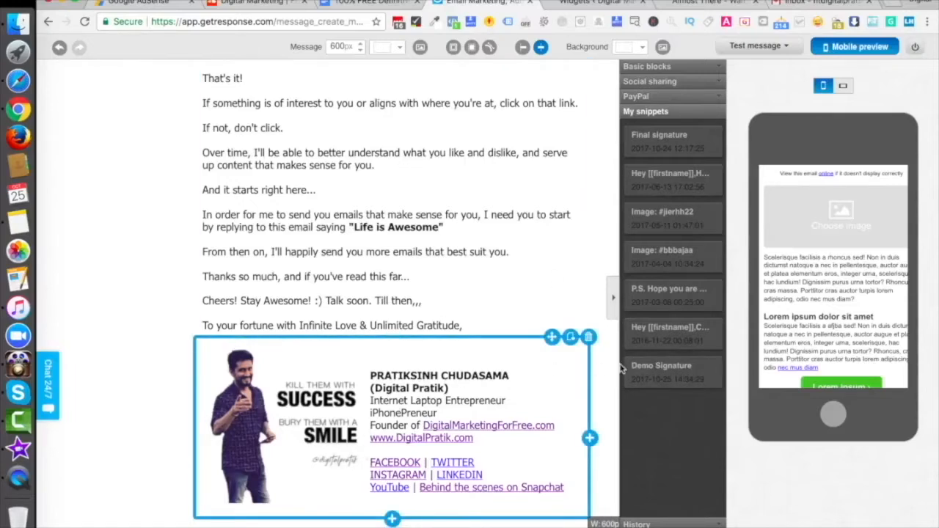
# Insert the "Demo Signature" snippet above the existing signature, and the "Final signature" snippet above that one.
pyautogui.moveTo(660, 364); pyautogui.dragTo(411, 341)
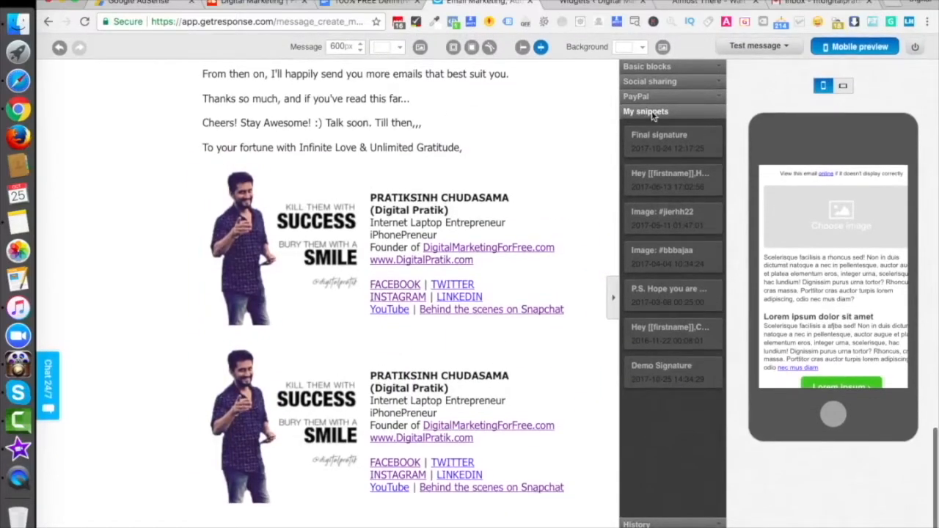
pyautogui.click(647, 66)
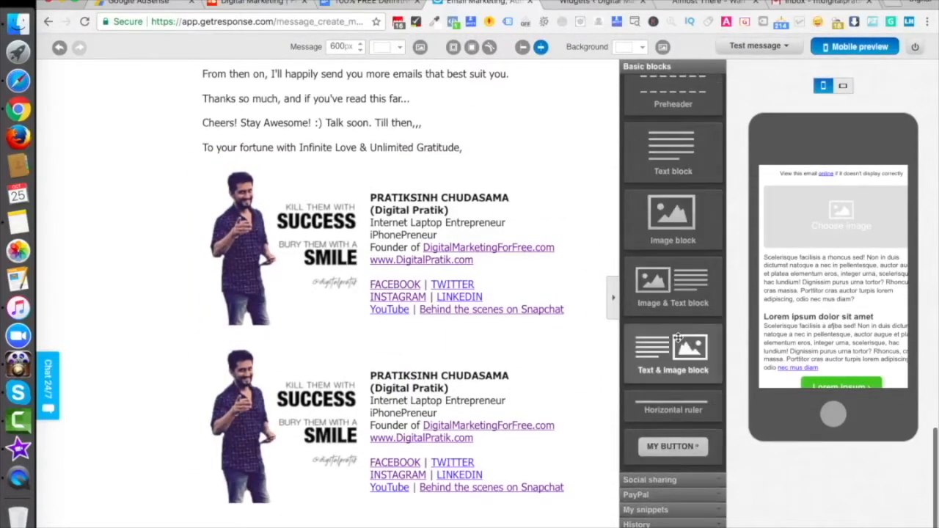
pyautogui.click(655, 511)
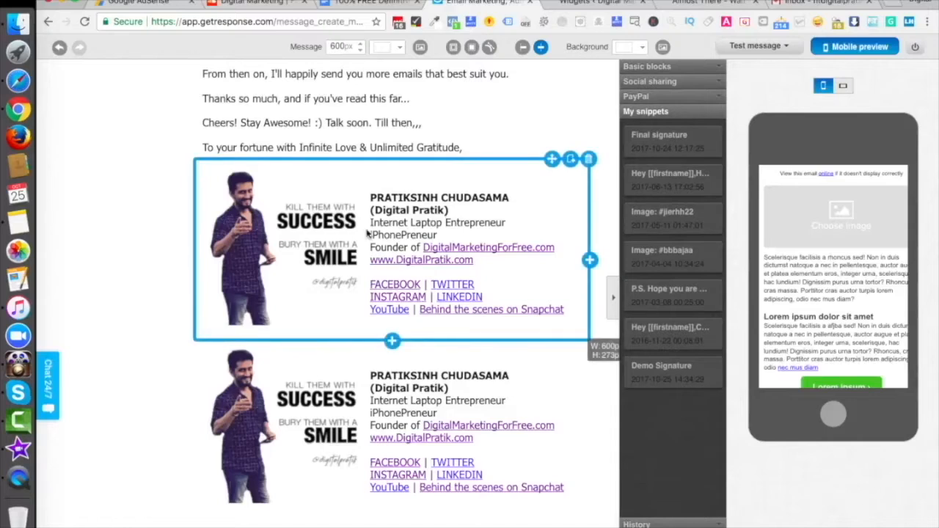
pyautogui.moveTo(659, 136); pyautogui.dragTo(593, 224)
pyautogui.moveTo(463, 323)
pyautogui.mouseDown()
pyautogui.moveTo(389, 241)
pyautogui.moveTo(430, 142)
pyautogui.moveTo(356, 151)
pyautogui.moveTo(360, 419)
pyautogui.moveTo(374, 511)
pyautogui.moveTo(536, 308)
pyautogui.moveTo(429, 367)
pyautogui.moveTo(415, 336)
pyautogui.mouseUp()
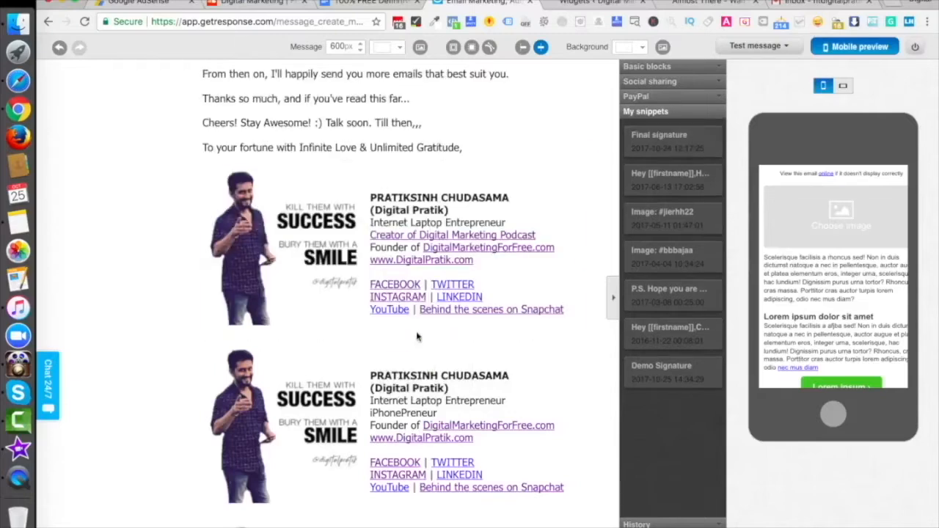
pyautogui.scroll(-3, 373, 171)
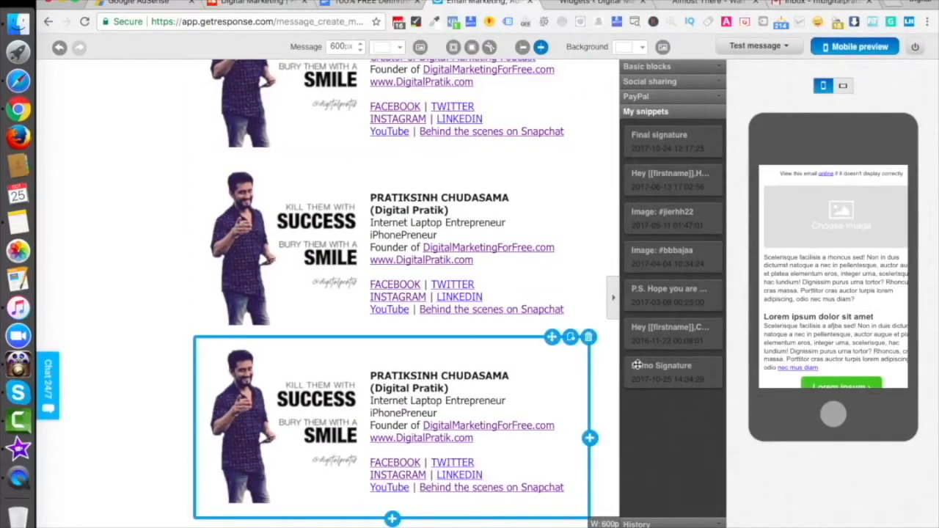
# Delete the "Demo Signature" snippet from the saved snippets, and remove the lowest and the uppermost signature blocks from the email.
pyautogui.click(718, 364)
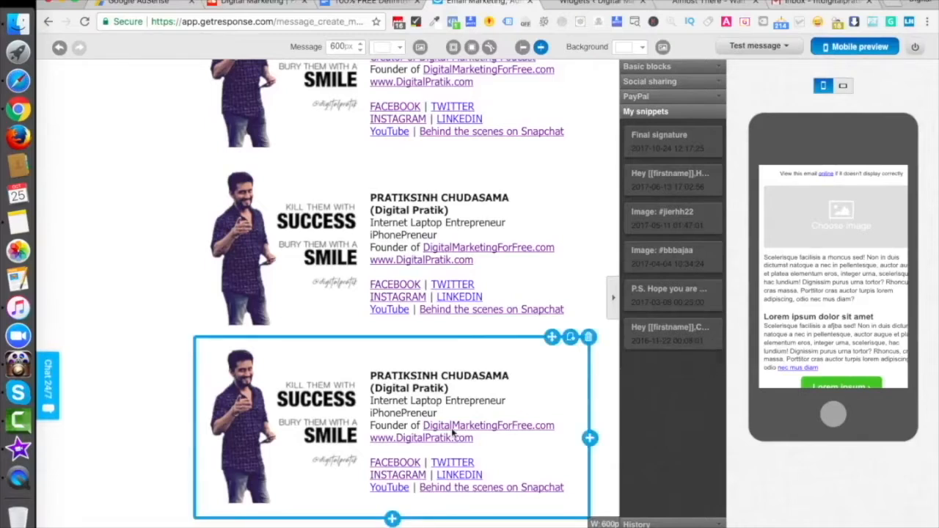
pyautogui.click(588, 337)
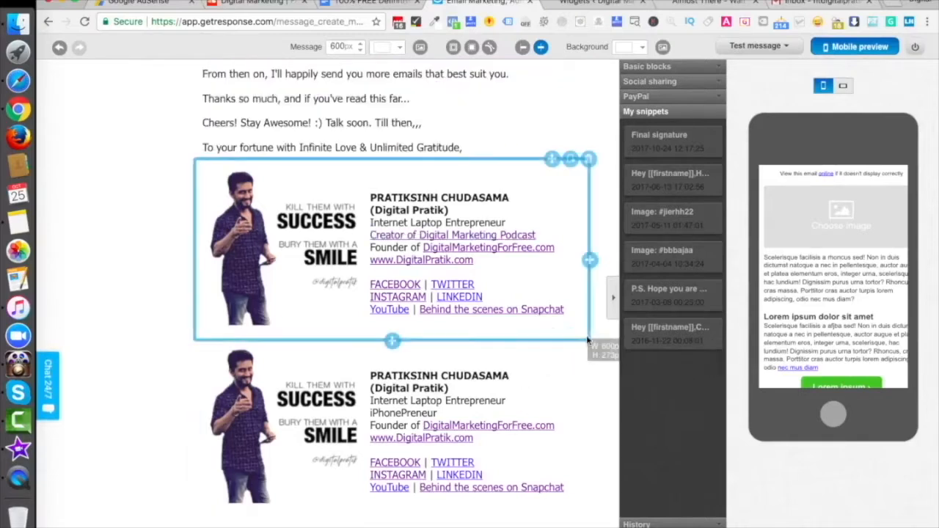
pyautogui.click(588, 158)
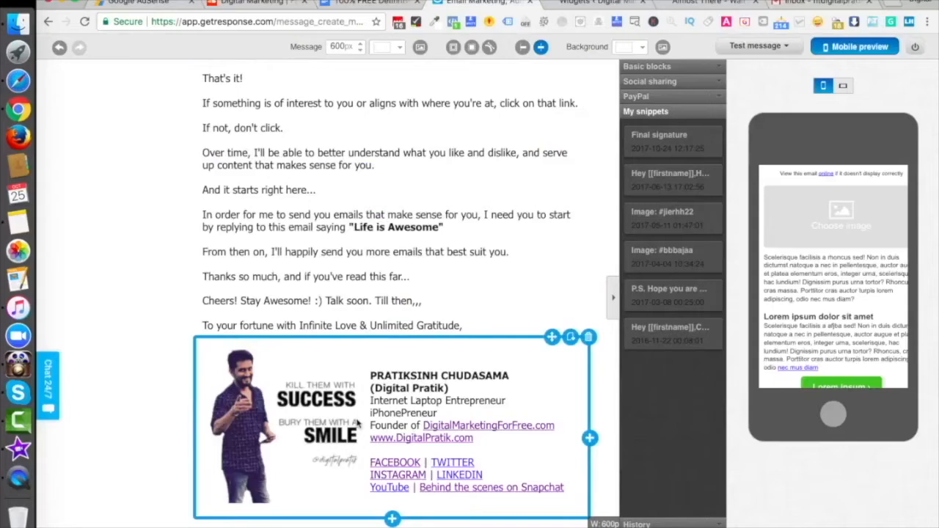
# Read through the email in the portrait mobile preview, from the greeting towards the closing paragraphs.
pyautogui.scroll(15, 449, 380)
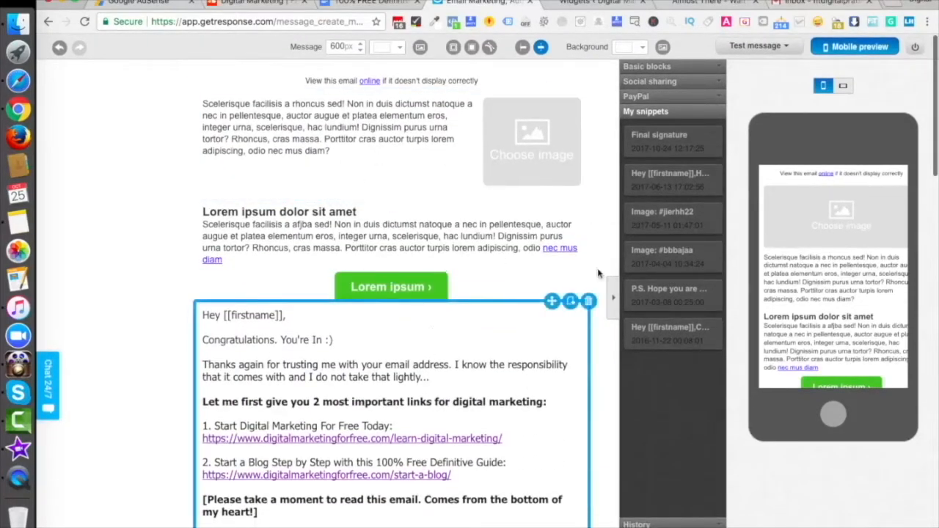
pyautogui.scroll(-4, 832, 314)
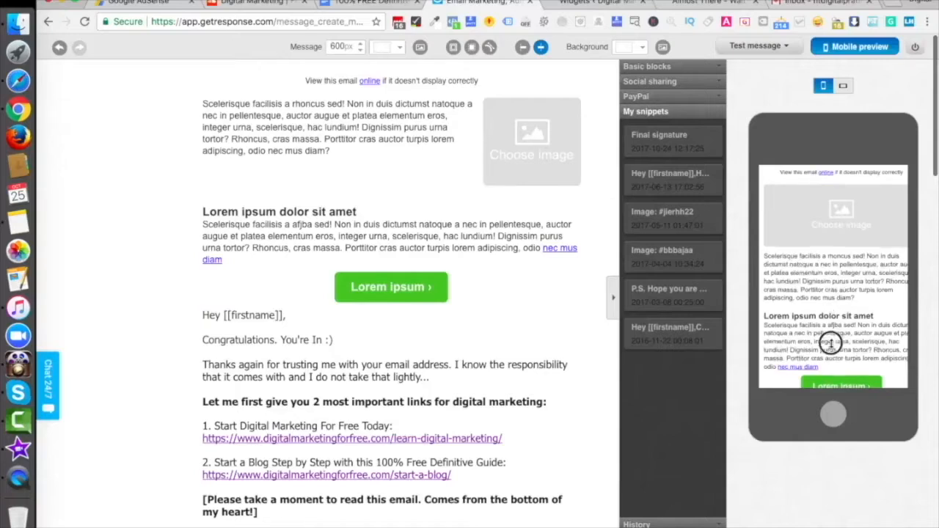
pyautogui.moveTo(831, 328); pyautogui.dragTo(829, 206)
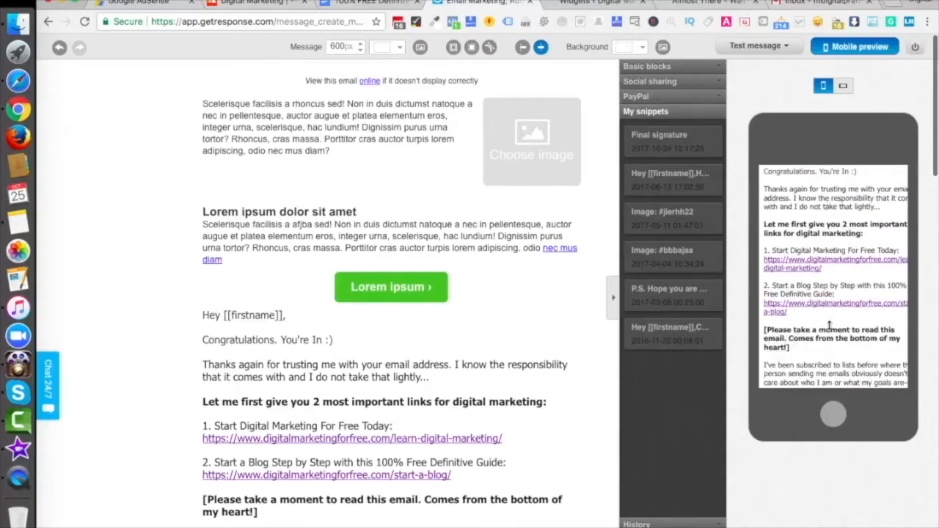
pyautogui.moveTo(828, 336); pyautogui.dragTo(821, 225)
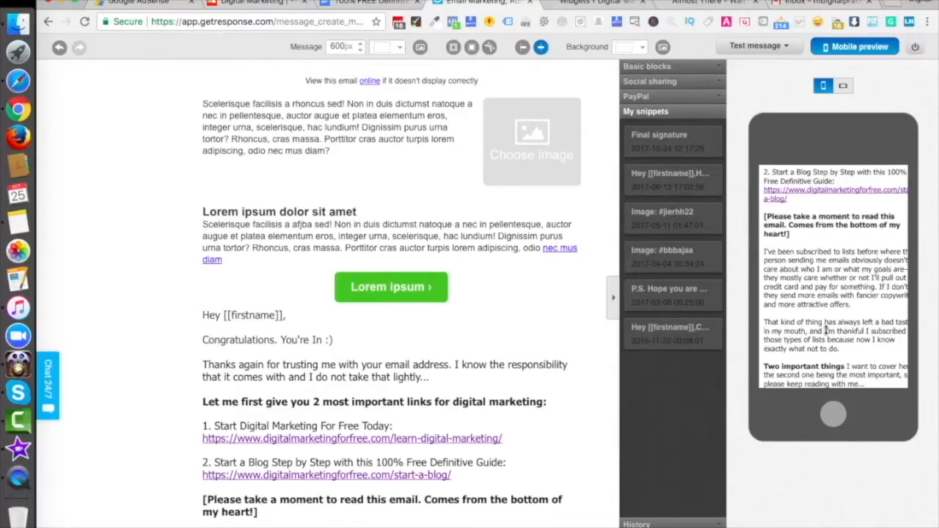
pyautogui.moveTo(826, 330); pyautogui.dragTo(826, 230)
pyautogui.moveTo(825, 353); pyautogui.dragTo(825, 217)
pyautogui.moveTo(827, 333); pyautogui.dragTo(824, 206)
pyautogui.moveTo(830, 301); pyautogui.dragTo(828, 210)
pyautogui.moveTo(829, 367); pyautogui.dragTo(827, 241)
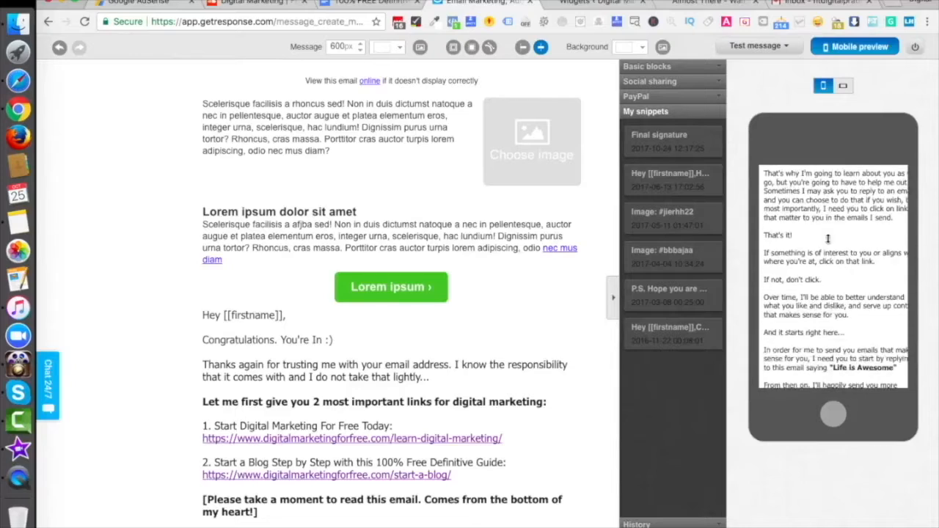
# Check the email's closing paragraphs in the landscape mobile preview, and return the preview to portrait.
pyautogui.click(842, 85)
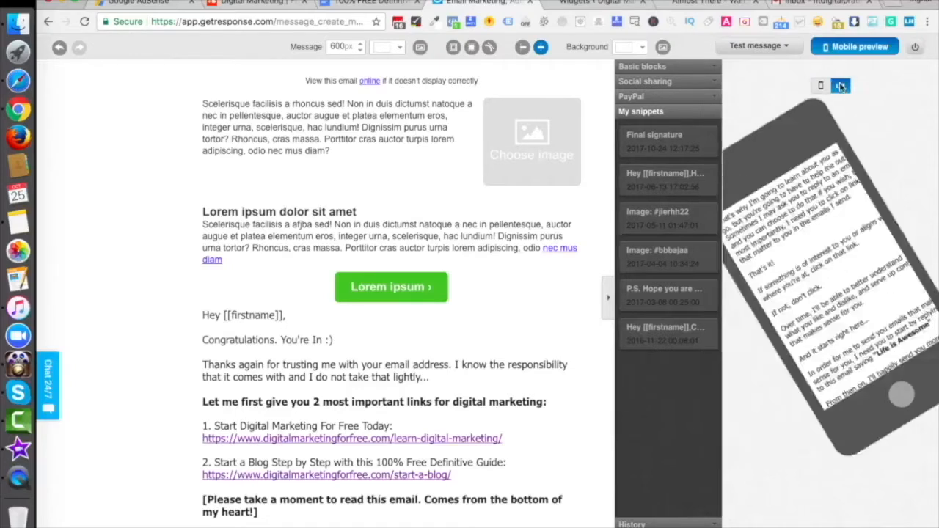
pyautogui.moveTo(786, 283); pyautogui.dragTo(789, 215)
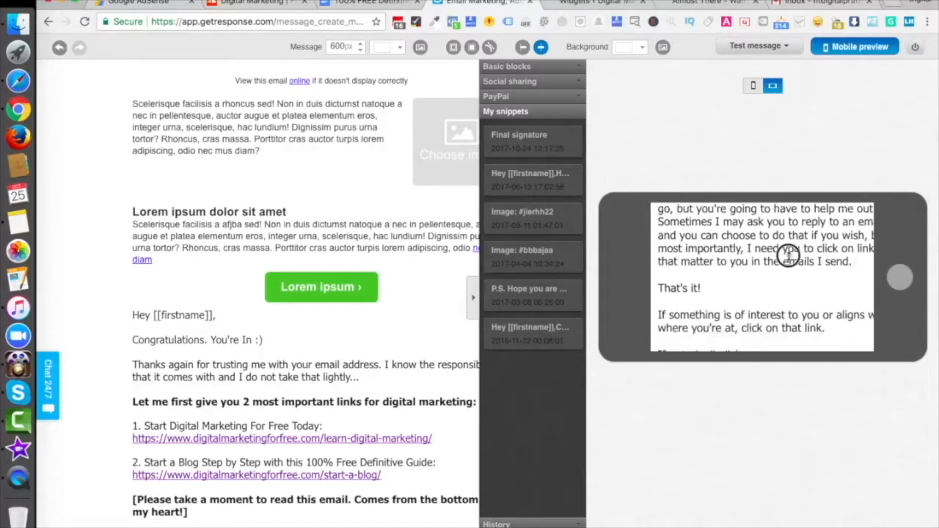
pyautogui.moveTo(788, 331); pyautogui.dragTo(787, 246)
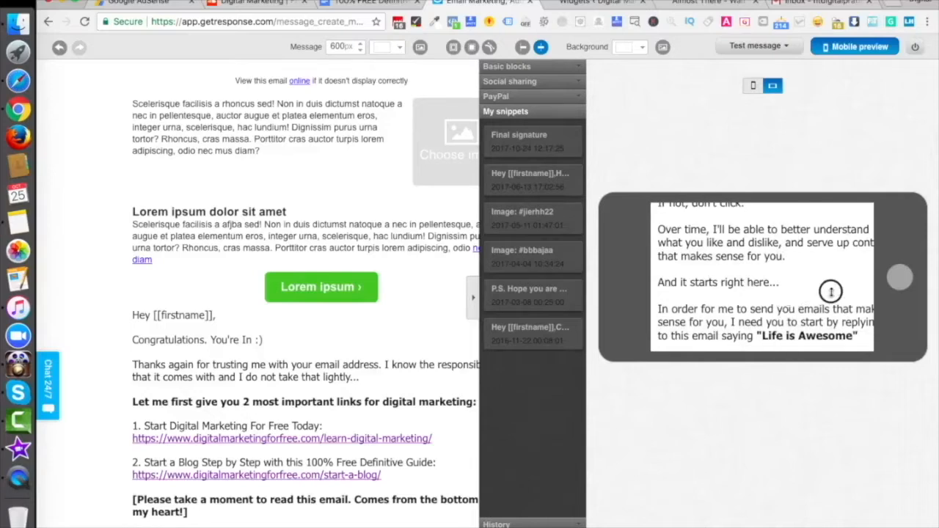
pyautogui.moveTo(776, 310); pyautogui.dragTo(773, 223)
pyautogui.click(754, 85)
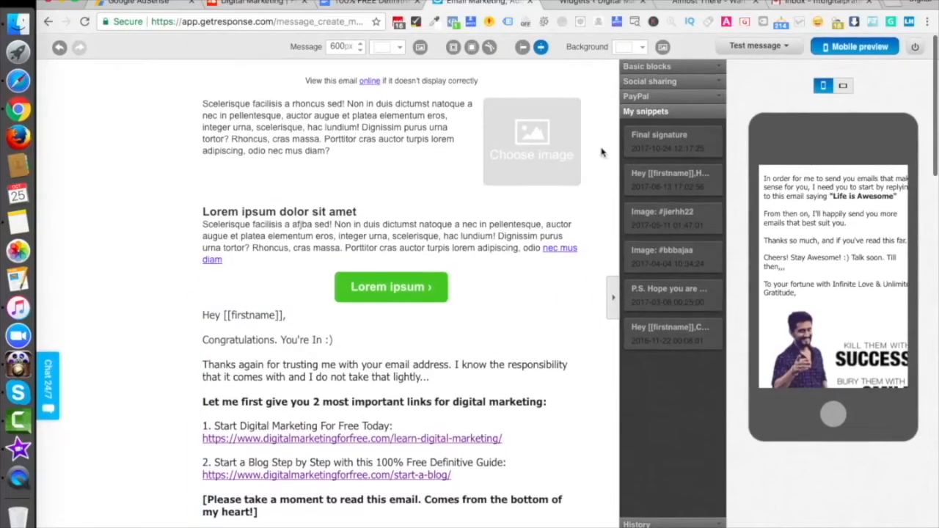
# Review the options for testing the message, and return to the autoresponder setup form.
pyautogui.click(759, 46)
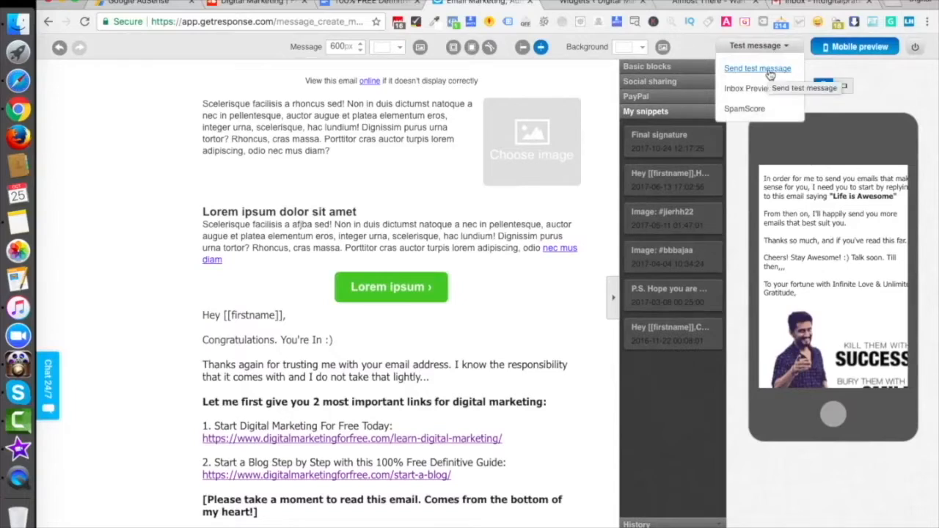
pyautogui.click(756, 70)
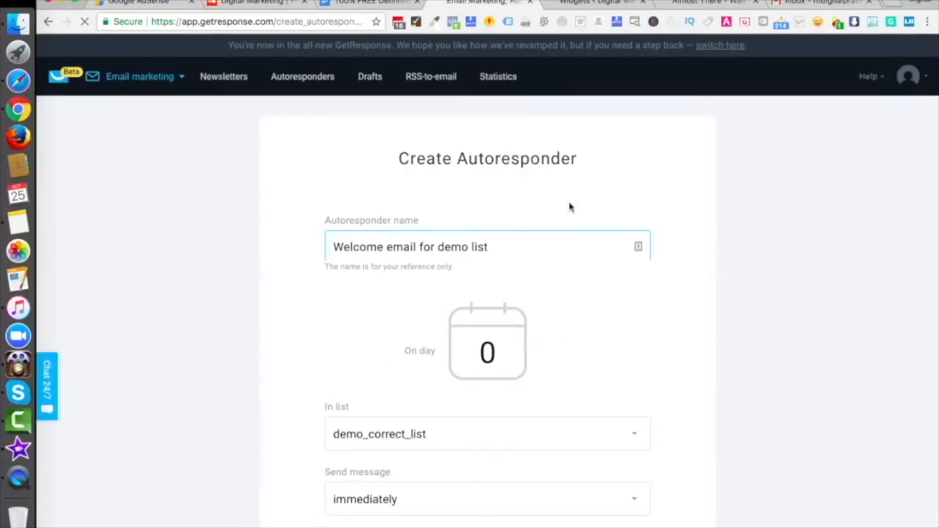
# Finish the setup form and save the day 0 welcome autoresponder for demo_correct_list.
pyautogui.scroll(-6, 511, 291)
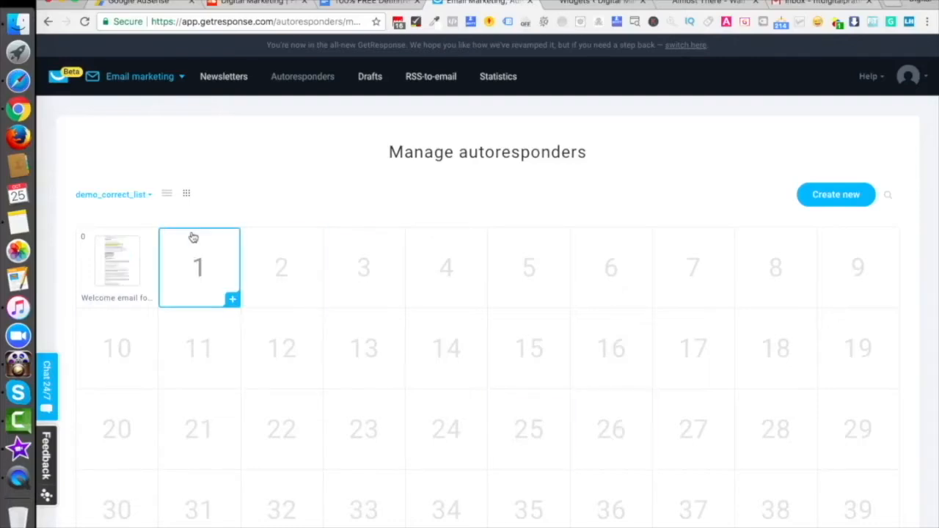
# Check the Gmail inbox for incoming subscription emails, and return to the autoresponder overview in GetResponse.
pyautogui.moveTo(118, 276)
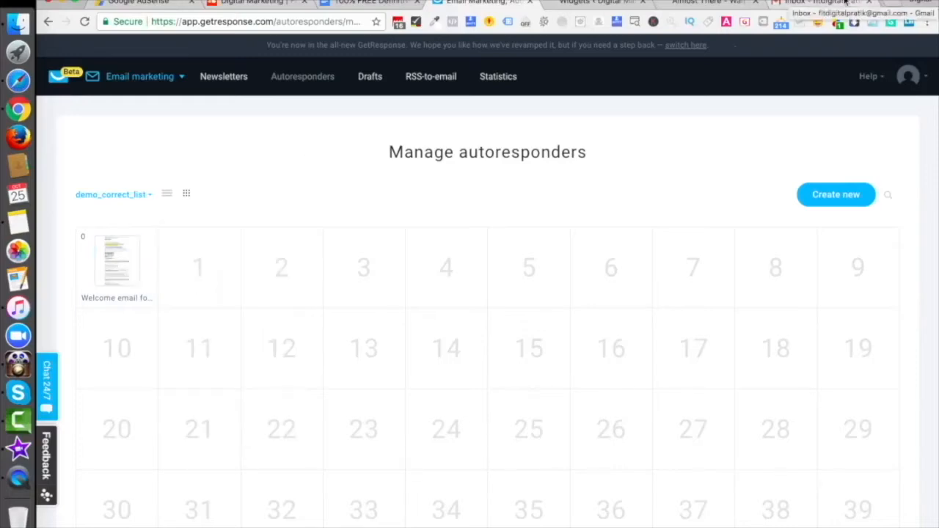
pyautogui.click(821, 3)
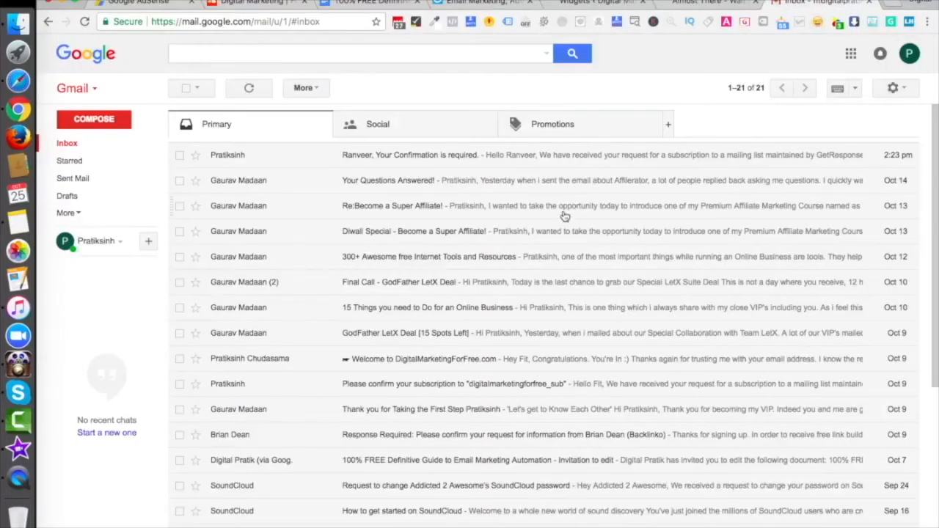
pyautogui.click(470, 3)
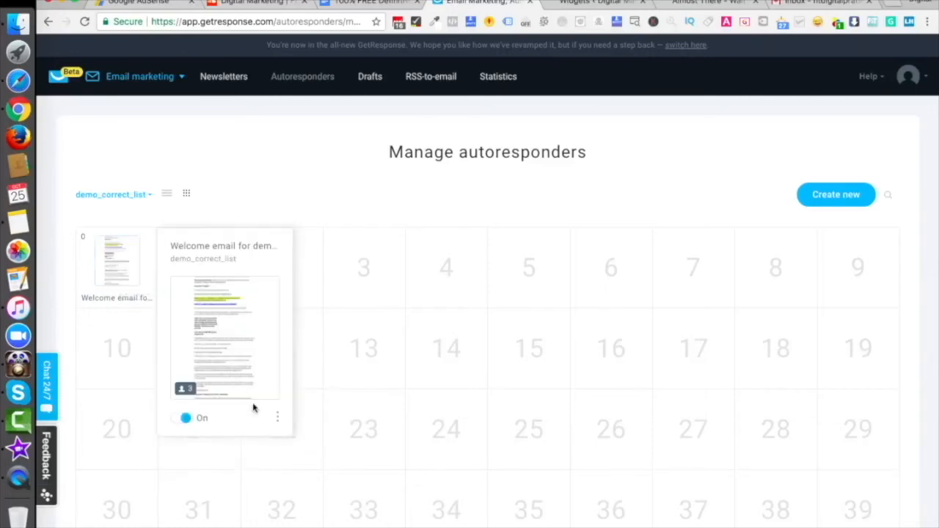
# Preview the day 0 welcome autoresponder and look through the whole email, from the subject line to the signature.
pyautogui.click(276, 417)
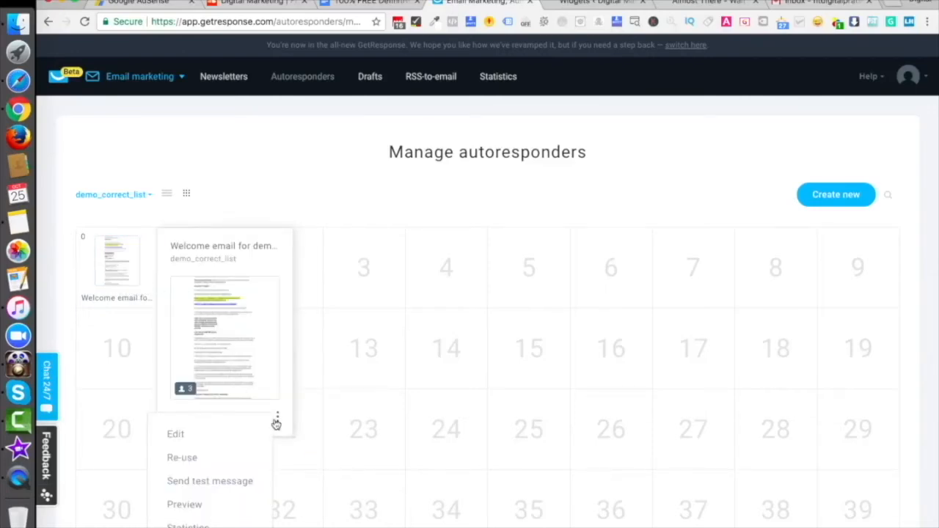
pyautogui.click(185, 505)
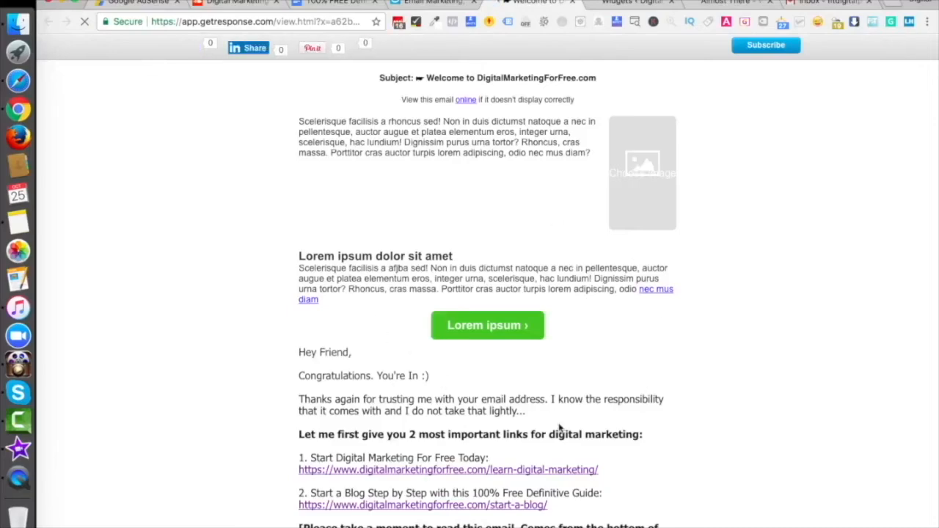
pyautogui.scroll(-3, 559, 424)
pyautogui.scroll(-15, 559, 424)
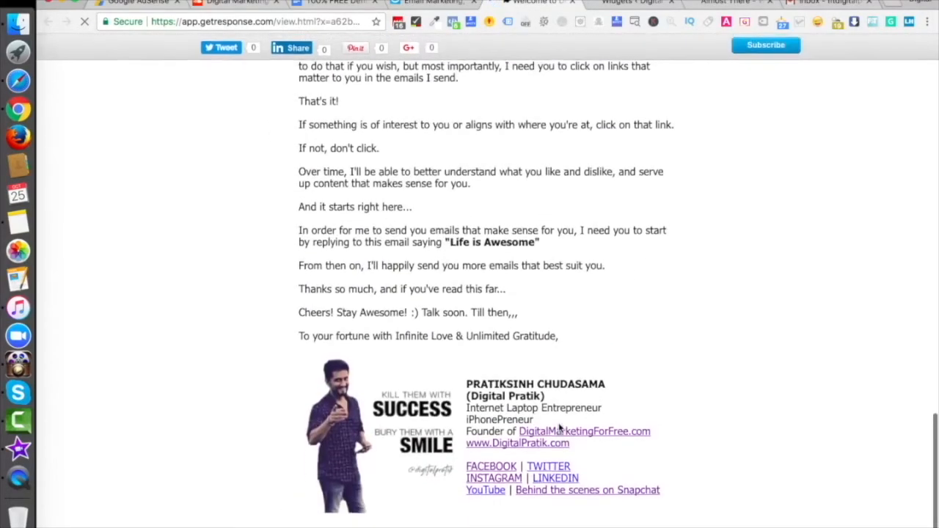
pyautogui.scroll(12, 557, 425)
pyautogui.scroll(3, 559, 429)
pyautogui.scroll(-9, 559, 429)
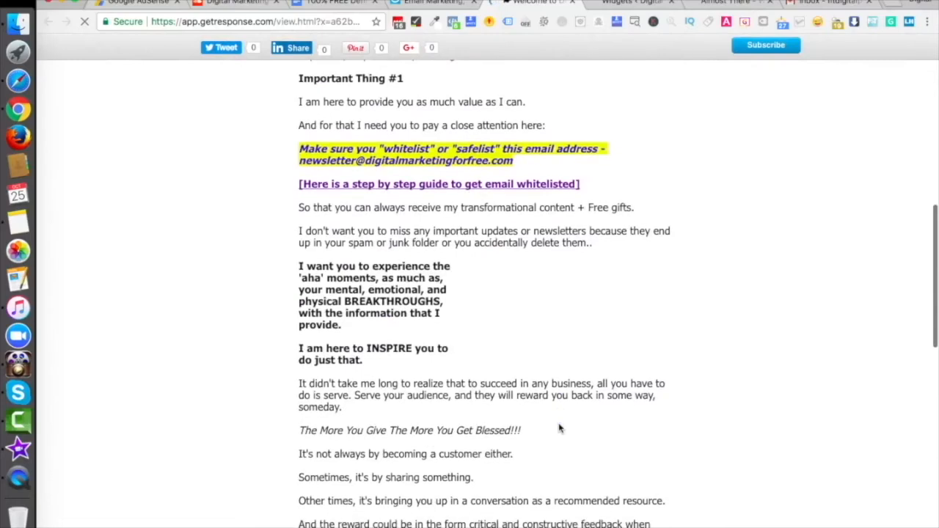
pyautogui.scroll(8, 559, 429)
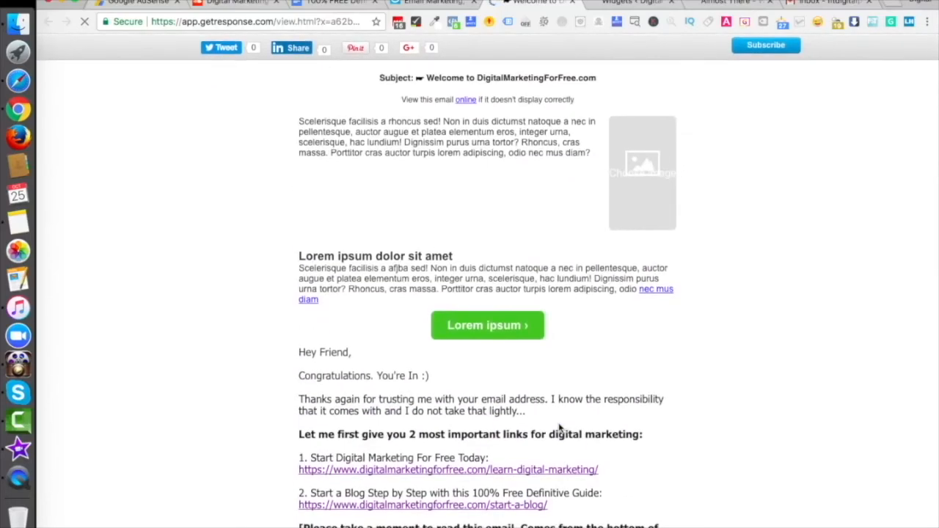